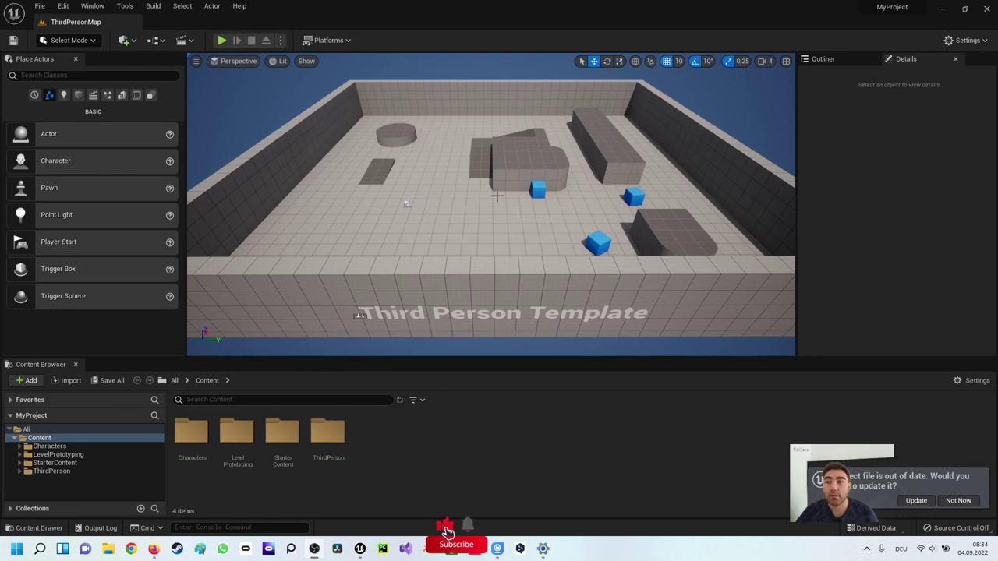
# Step: Orbit the viewport across the ThirdPersonMap level to survey its layout
pyautogui.moveTo(517, 194); pyautogui.dragTo(201, 212, button='right')
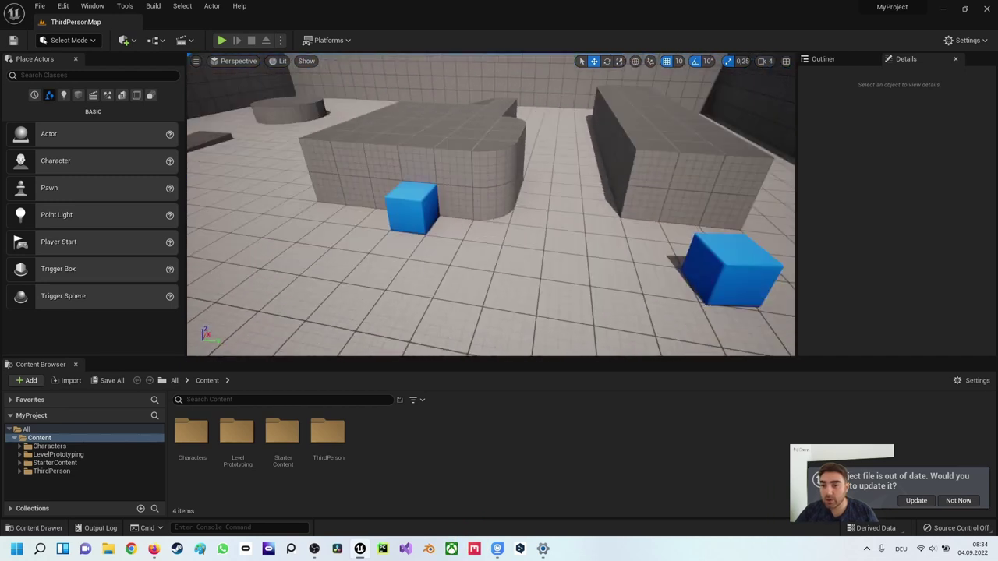
pyautogui.moveTo(350, 212); pyautogui.dragTo(350, 212, button='right')
# Step: Move the PlayerStart along Y to 2470, between the two blue cubes, and frame it
pyautogui.click(284, 211)
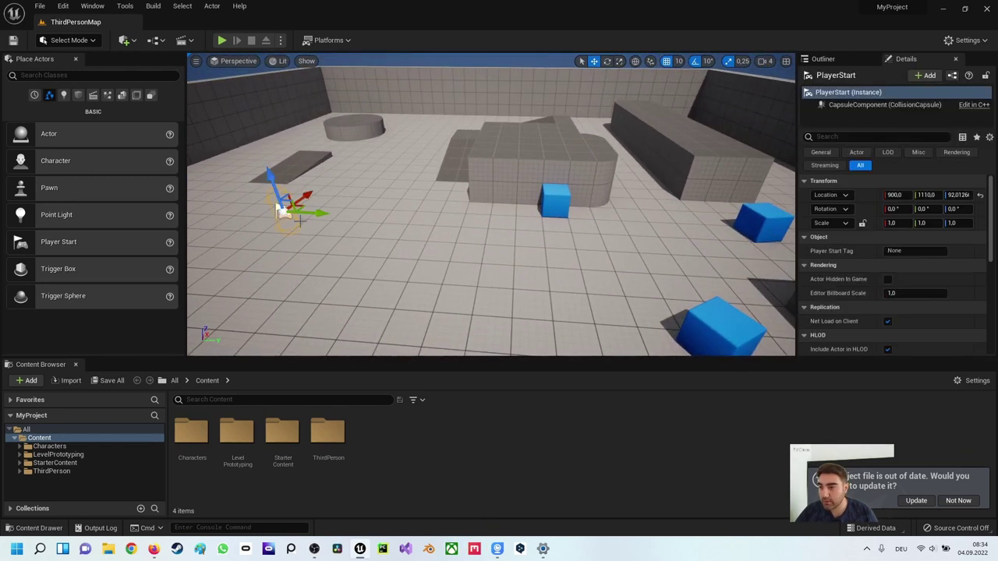
pyautogui.keyDown('shift'); pyautogui.moveTo(308, 213); pyautogui.dragTo(405, 213); pyautogui.keyUp('shift')
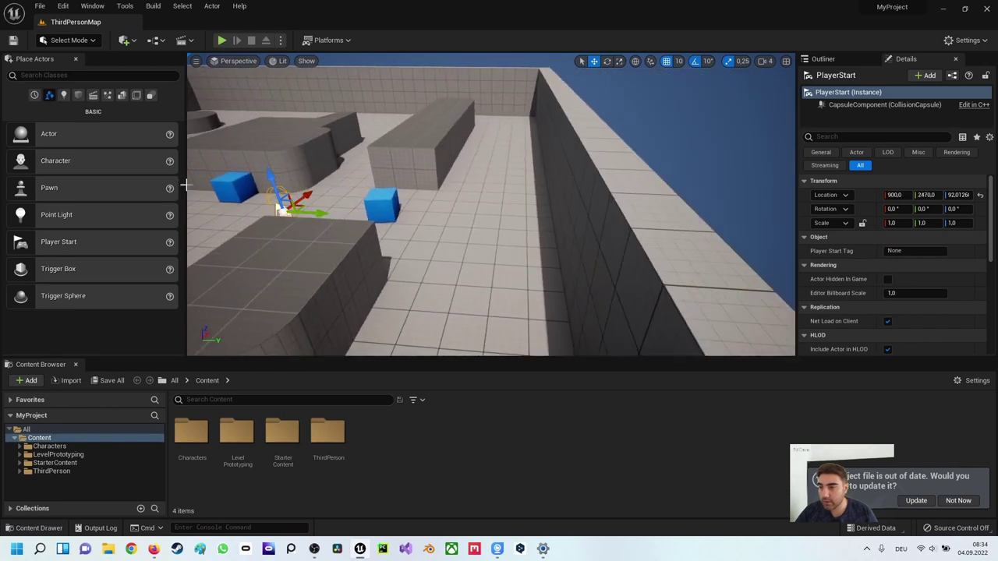
pyautogui.moveTo(406, 214); pyautogui.dragTo(406, 214, button='right')
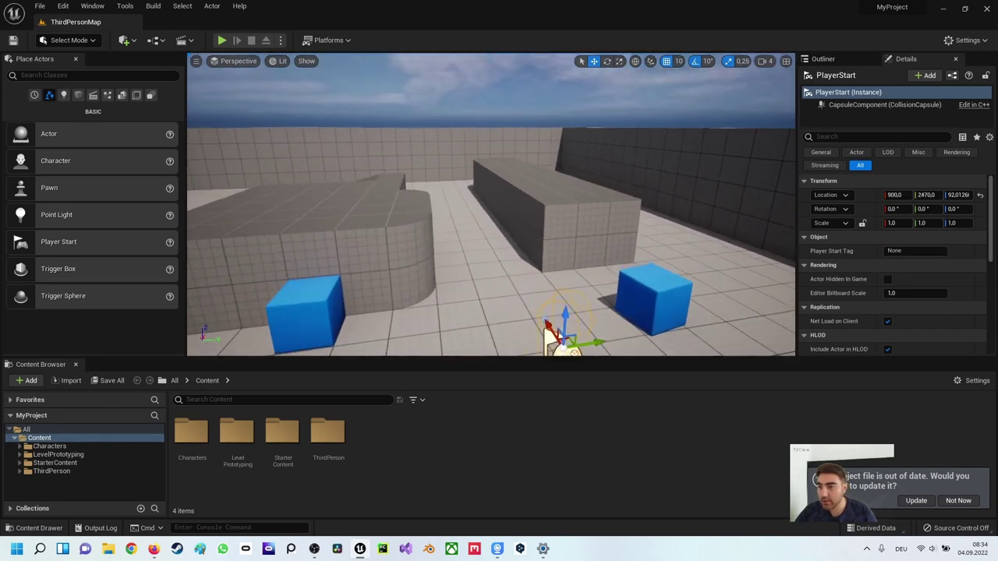
pyautogui.press('f')
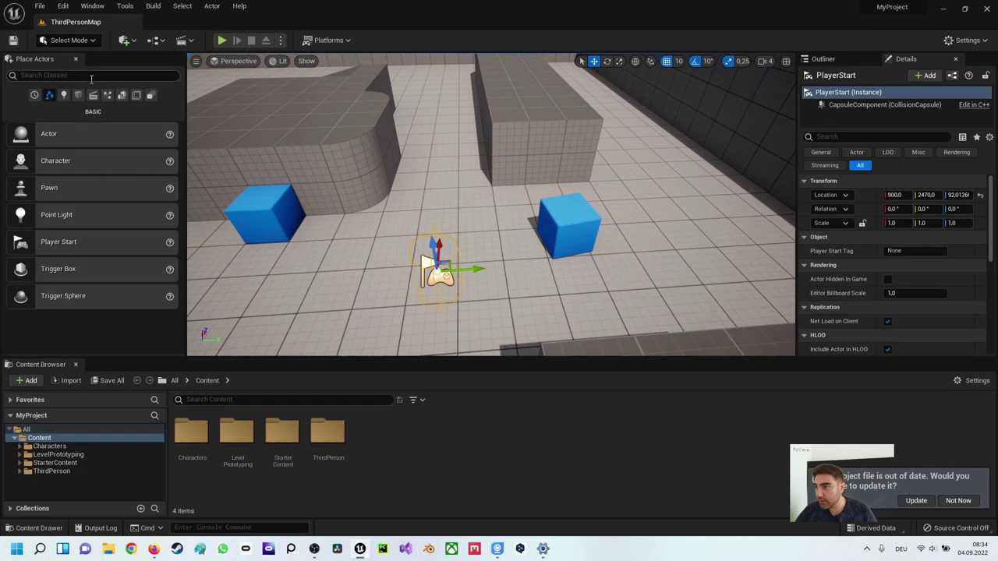
# Step: Search Place Actors for 'text' and drop a Text Render Actor onto the long block
pyautogui.write('text')
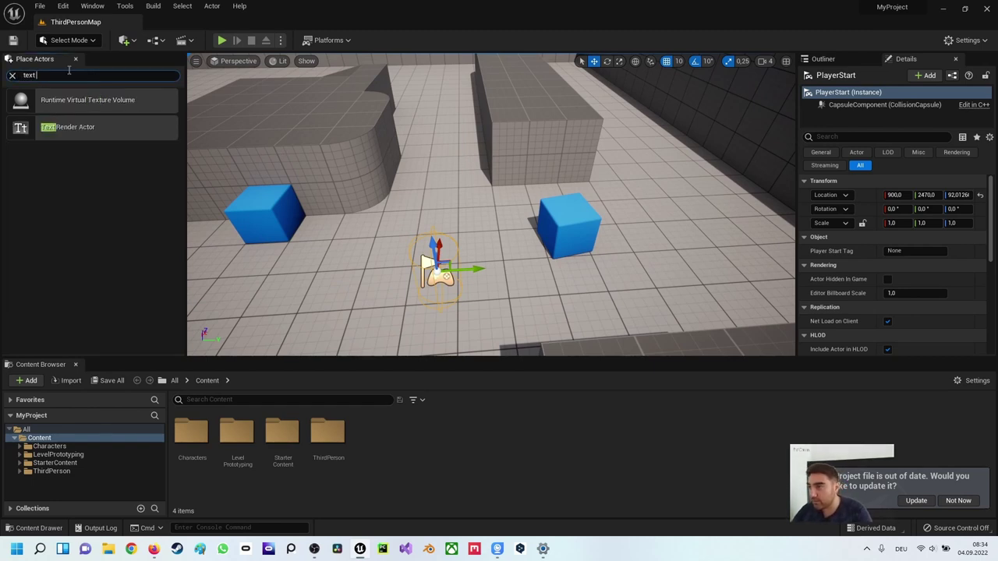
pyautogui.click(92, 5)
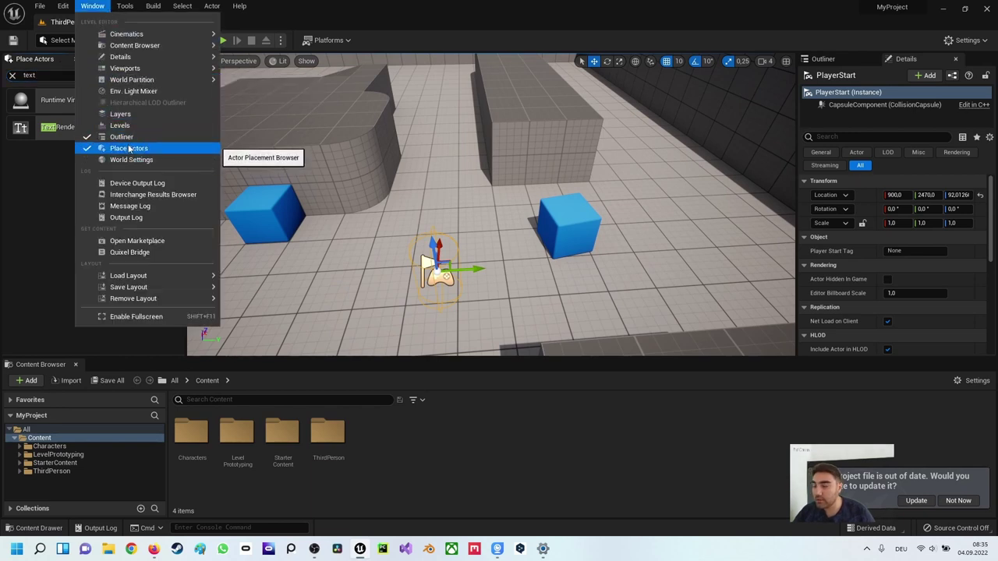
pyautogui.click(26, 199)
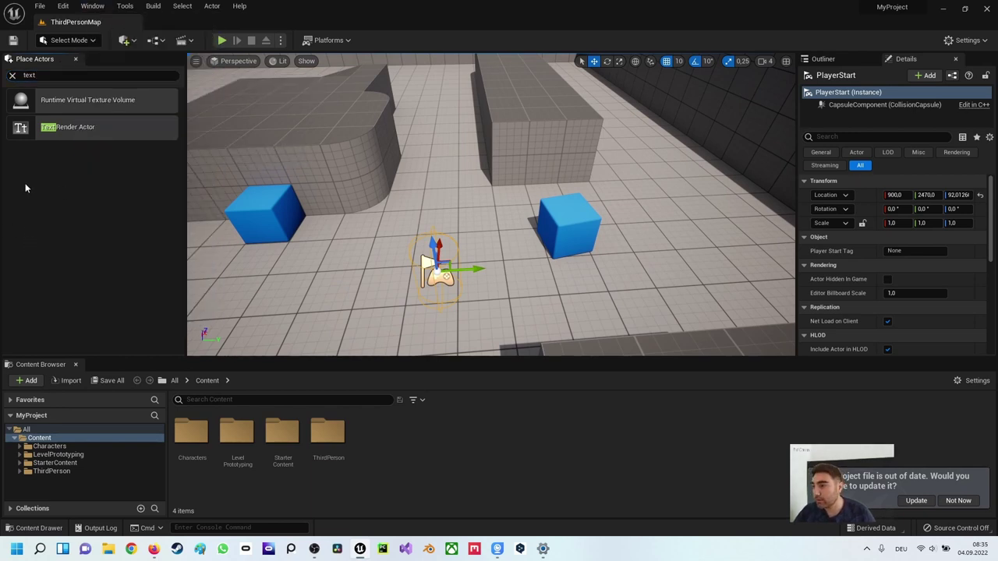
pyautogui.moveTo(53, 127)
pyautogui.mouseDown()
pyautogui.moveTo(460, 209)
pyautogui.moveTo(457, 117)
pyautogui.moveTo(547, 137)
pyautogui.mouseUp()
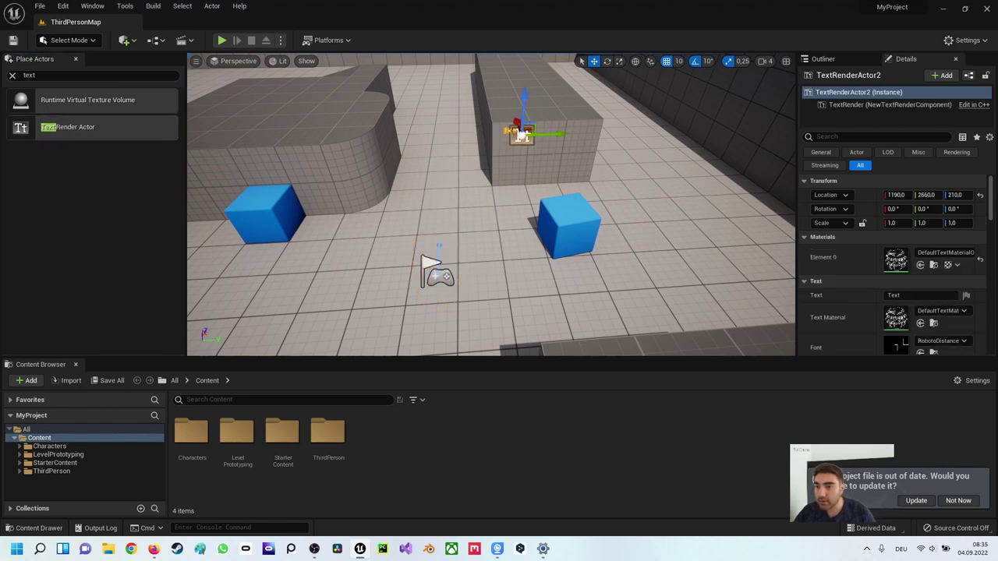
# Step: Rotate TextRenderActor2 about 180° to face the player and place it at 1270, 2620, 240
pyautogui.moveTo(546, 137)
pyautogui.mouseDown(button='right')
pyautogui.moveTo(546, 109)
pyautogui.moveTo(546, 156)
pyautogui.mouseUp(button='right')
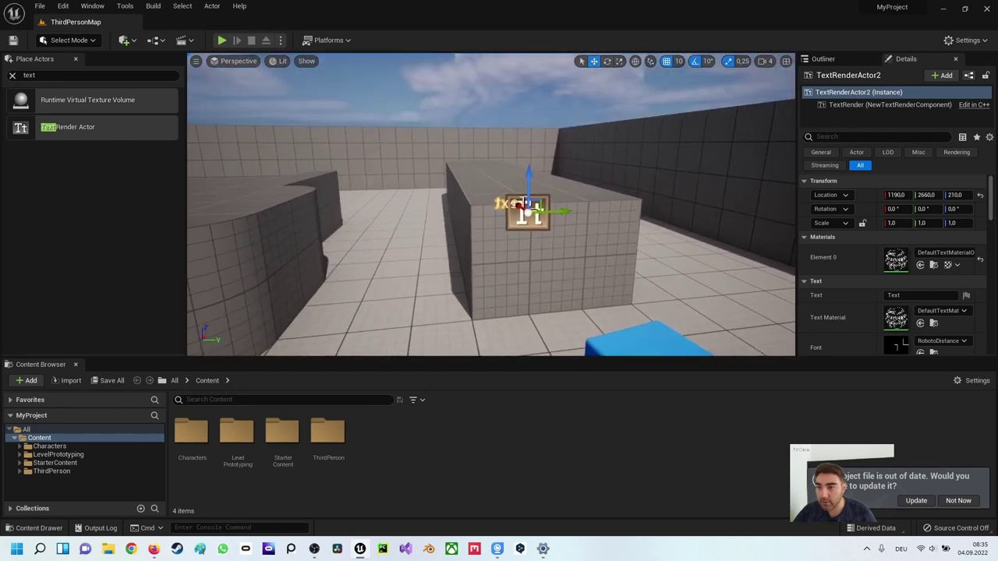
pyautogui.moveTo(530, 189); pyautogui.dragTo(543, 181, button='right')
pyautogui.press('e')
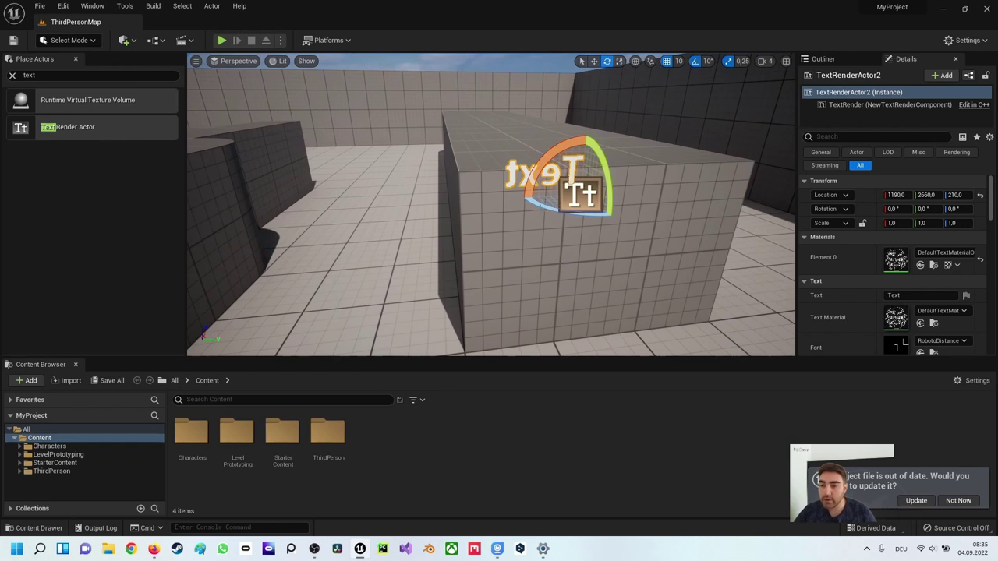
pyautogui.moveTo(546, 207)
pyautogui.mouseDown()
pyautogui.moveTo(515, 212)
pyautogui.moveTo(616, 221)
pyautogui.mouseUp()
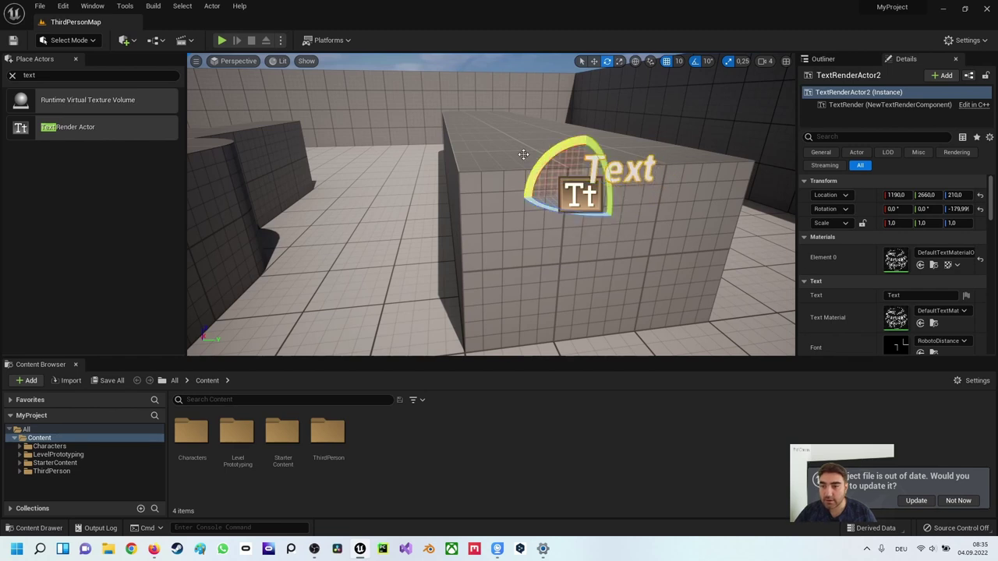
pyautogui.press('w')
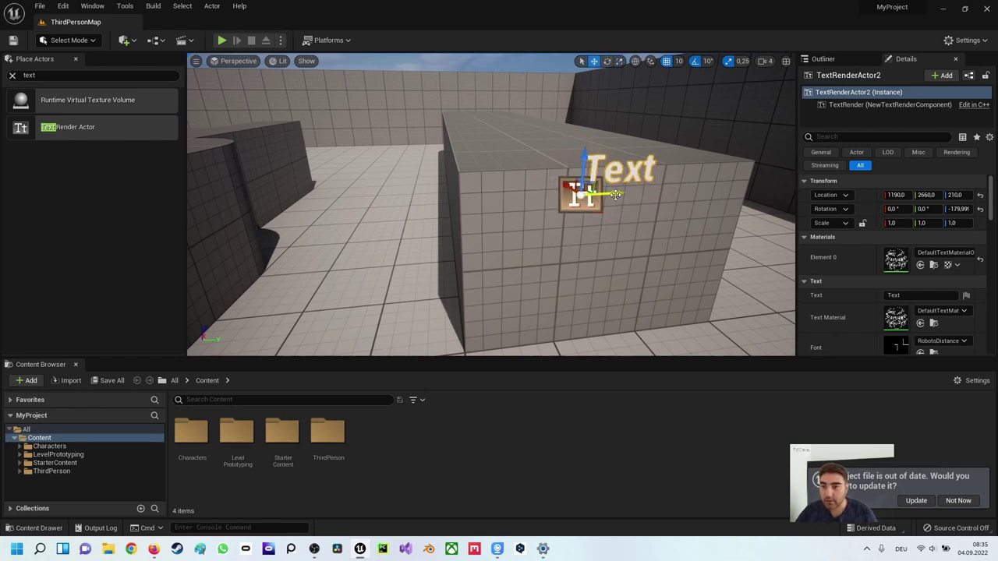
pyautogui.moveTo(611, 193); pyautogui.dragTo(533, 199)
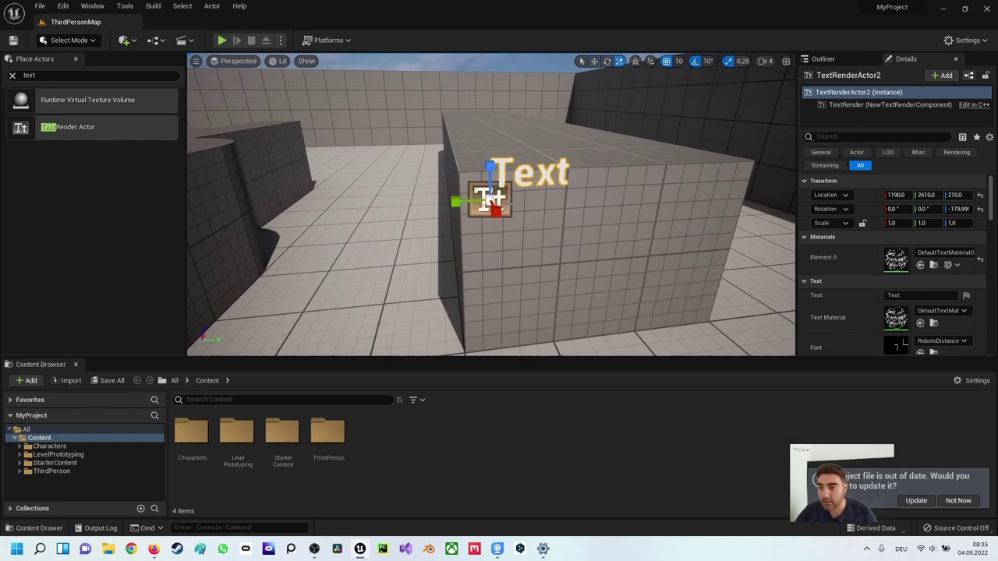
pyautogui.moveTo(510, 200)
pyautogui.mouseDown()
pyautogui.moveTo(530, 199)
pyautogui.moveTo(482, 123)
pyautogui.mouseUp()
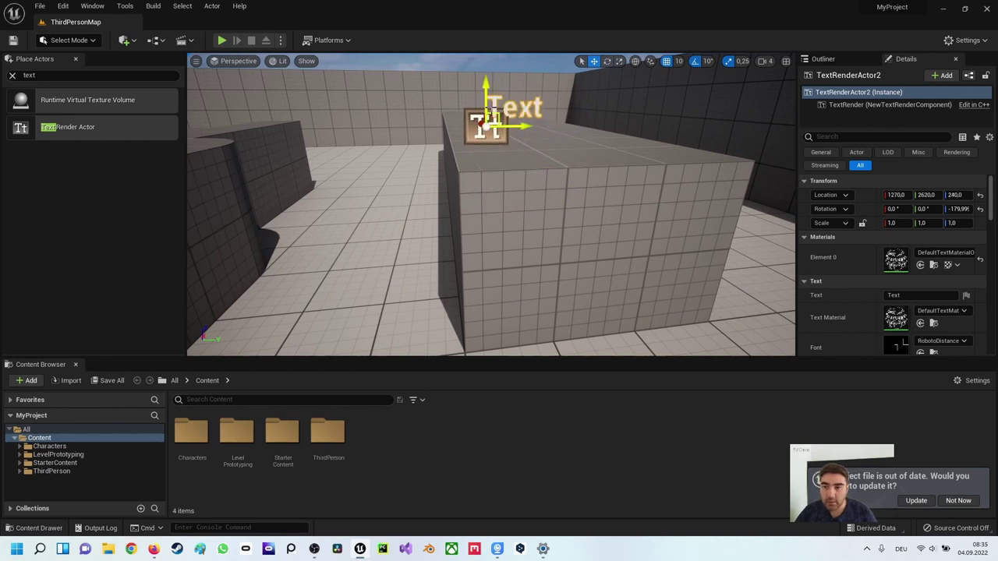
pyautogui.scroll(-3, 858, 250)
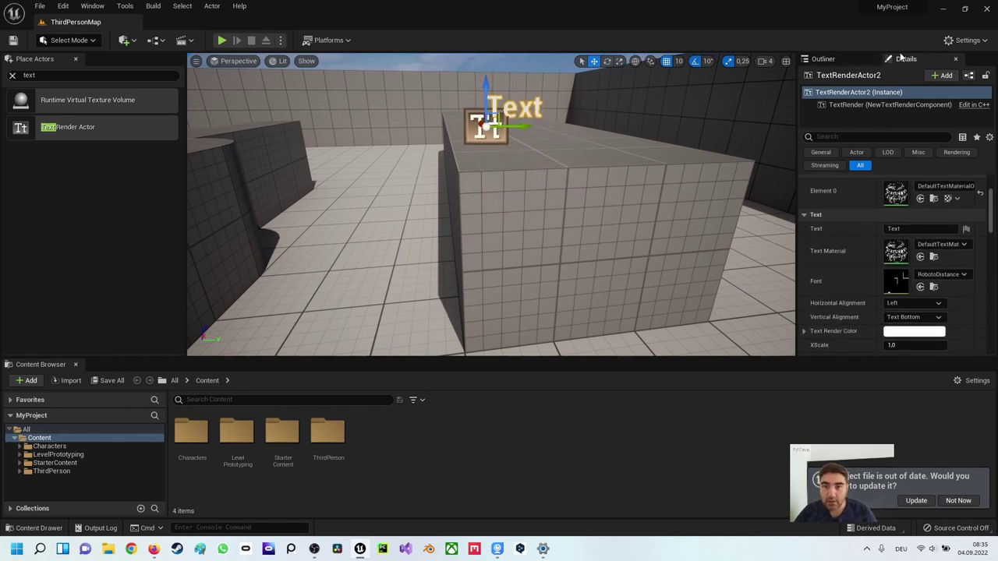
# Step: Reselect TextRenderActor2 and raise its World Size from 26 to 60
pyautogui.click(592, 234)
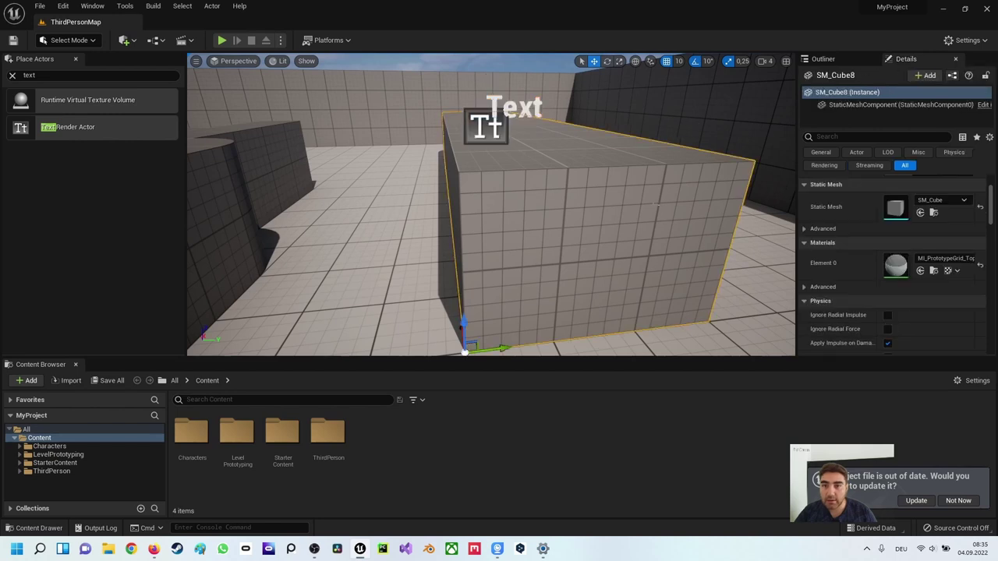
pyautogui.scroll(2, 863, 201)
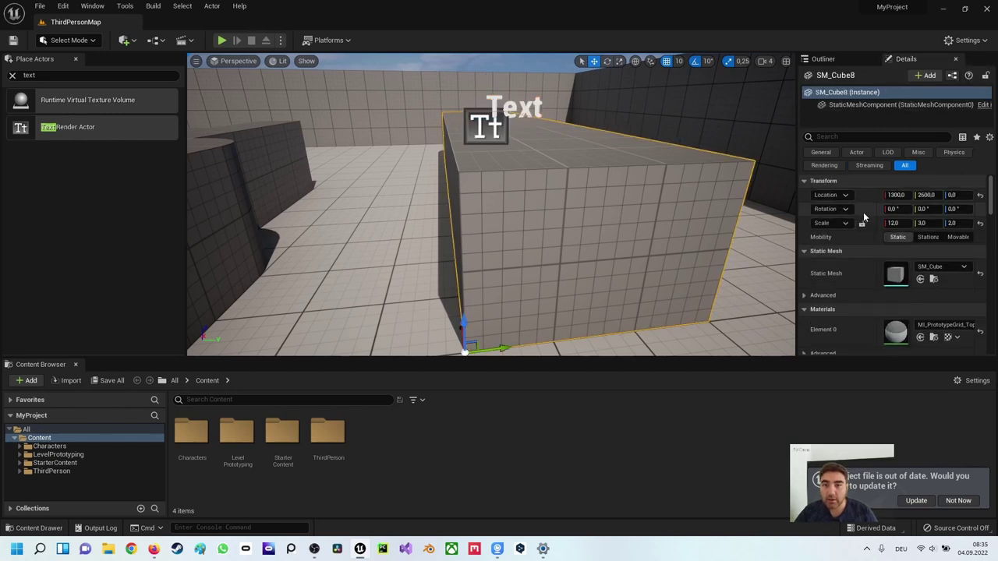
pyautogui.click(486, 126)
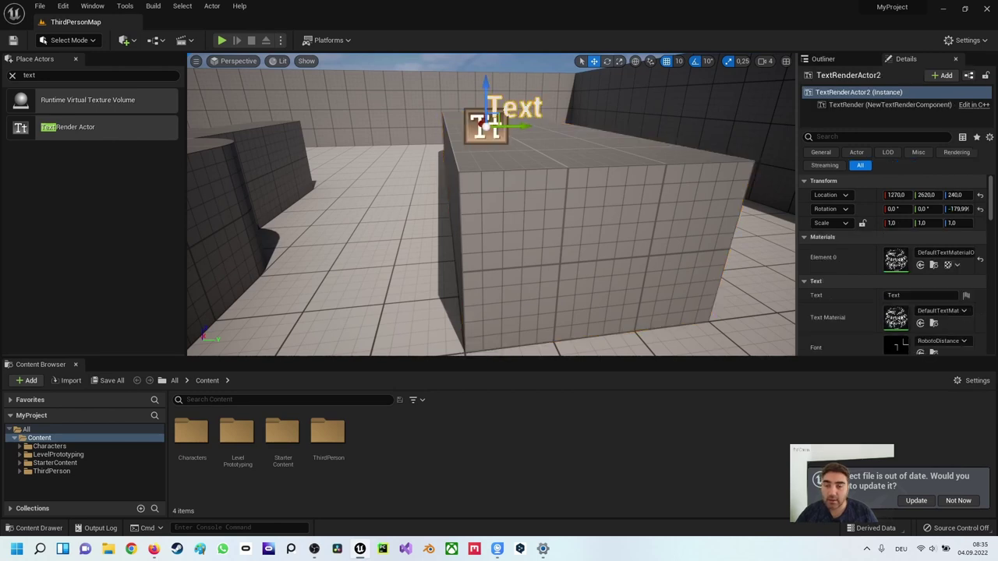
pyautogui.scroll(-2, 842, 234)
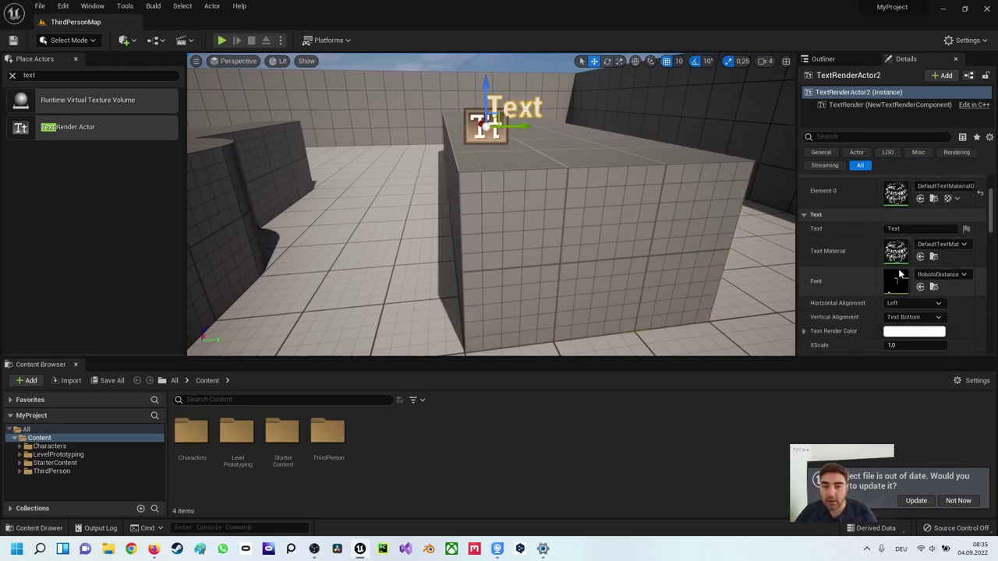
pyautogui.scroll(-1, 877, 272)
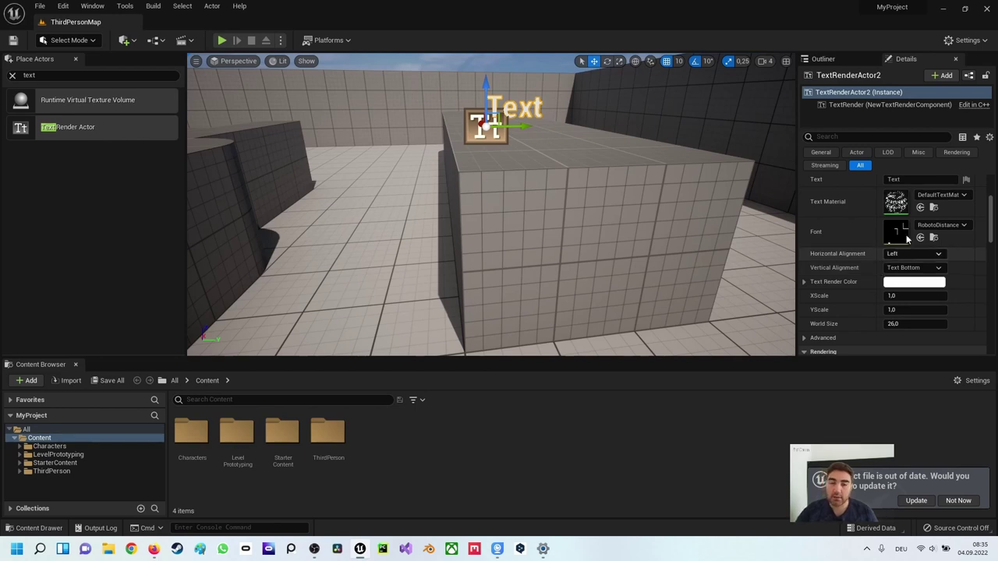
pyautogui.scroll(-2, 913, 256)
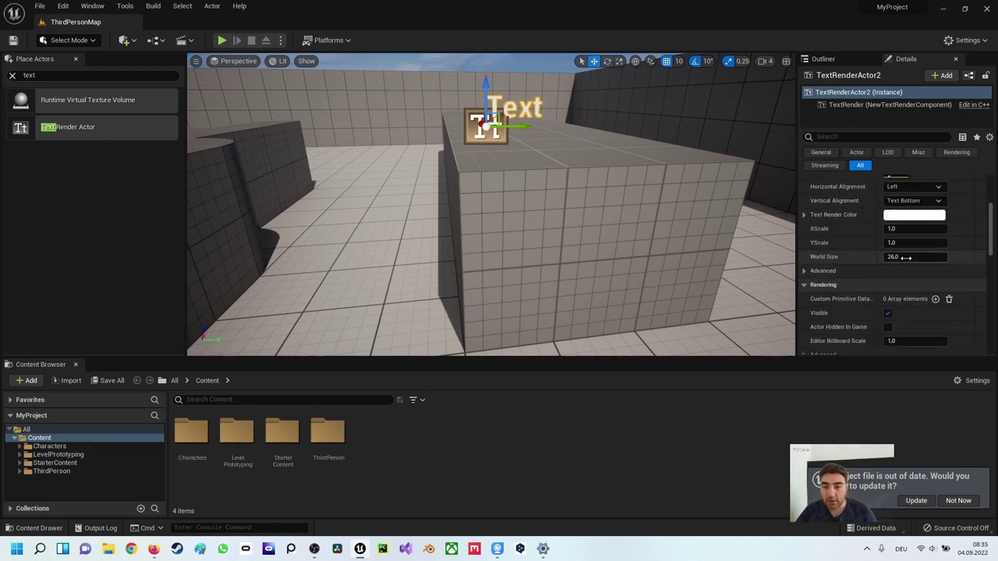
pyautogui.click(908, 257)
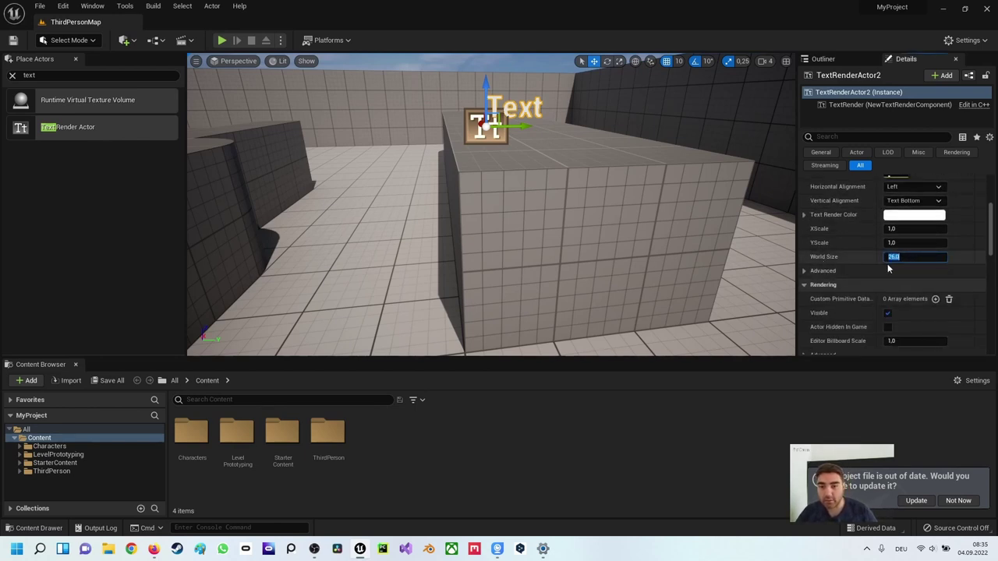
pyautogui.write('60')
pyautogui.moveTo(592, 234); pyautogui.dragTo(515, 226, button='right')
pyautogui.scroll(3, 903, 213)
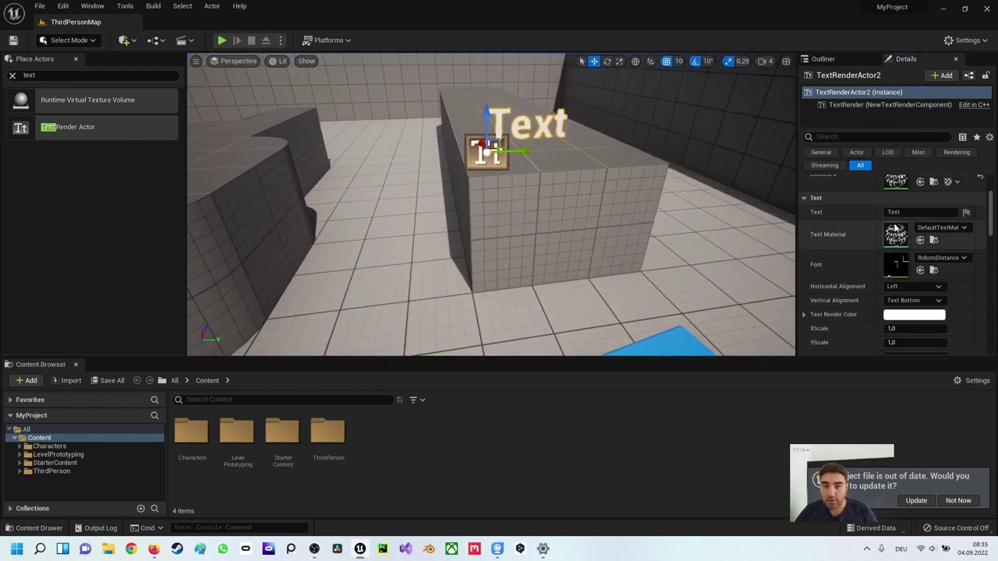
# Step: Change the text actor's Text property from 'Text' to 'Guten Tag'
pyautogui.click(924, 214)
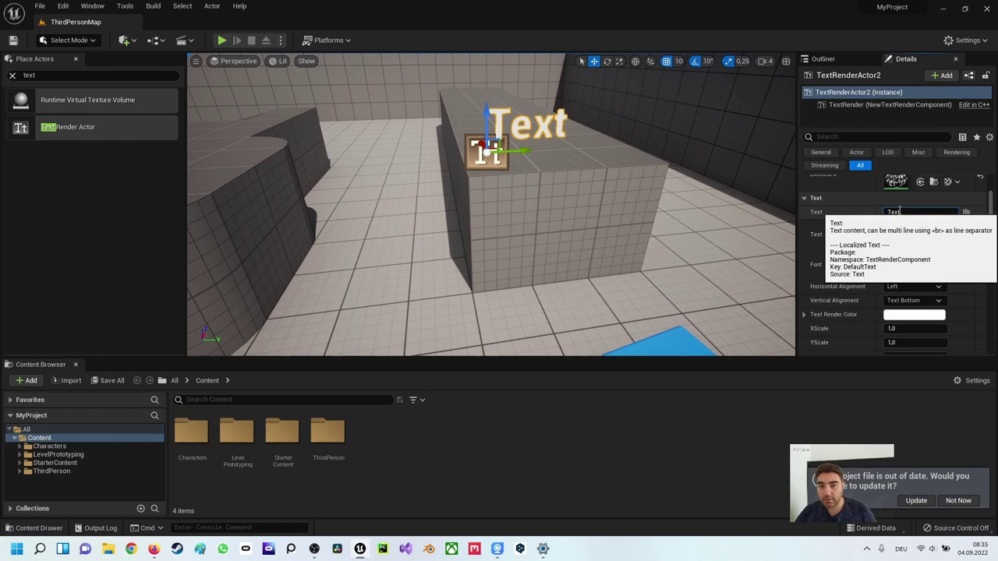
pyautogui.write('G')
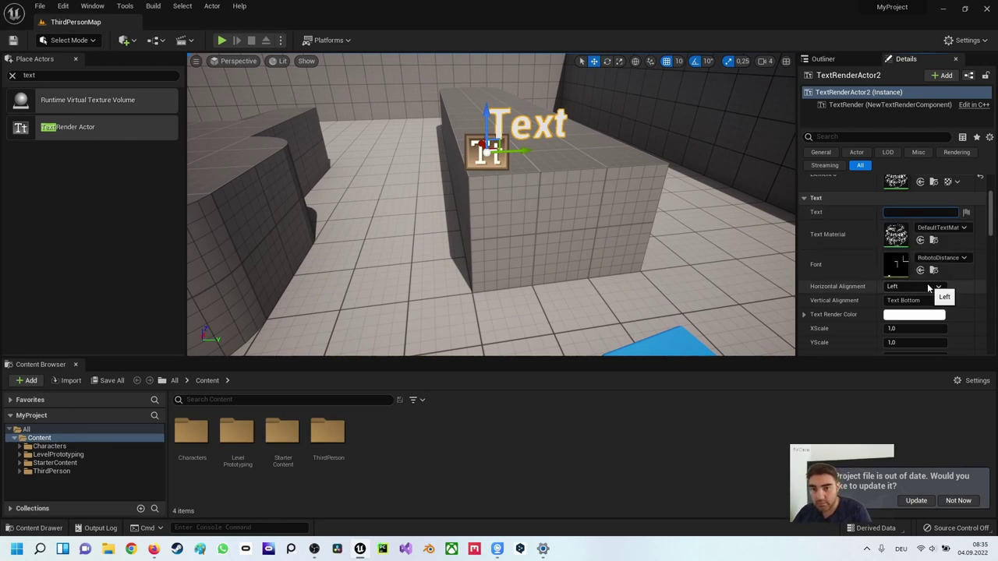
pyautogui.write('uten Tag')
pyautogui.press('Return')
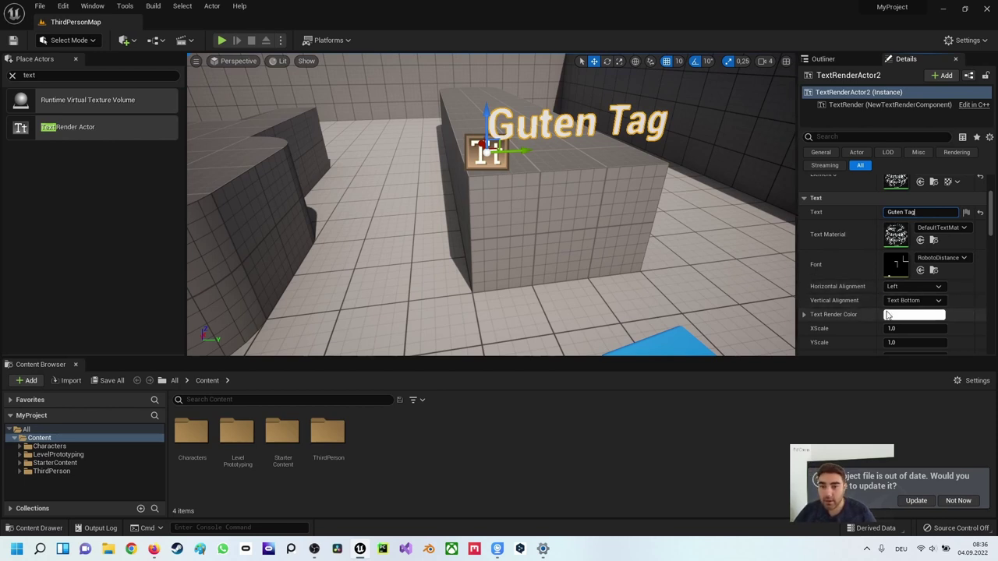
pyautogui.scroll(-2, 887, 314)
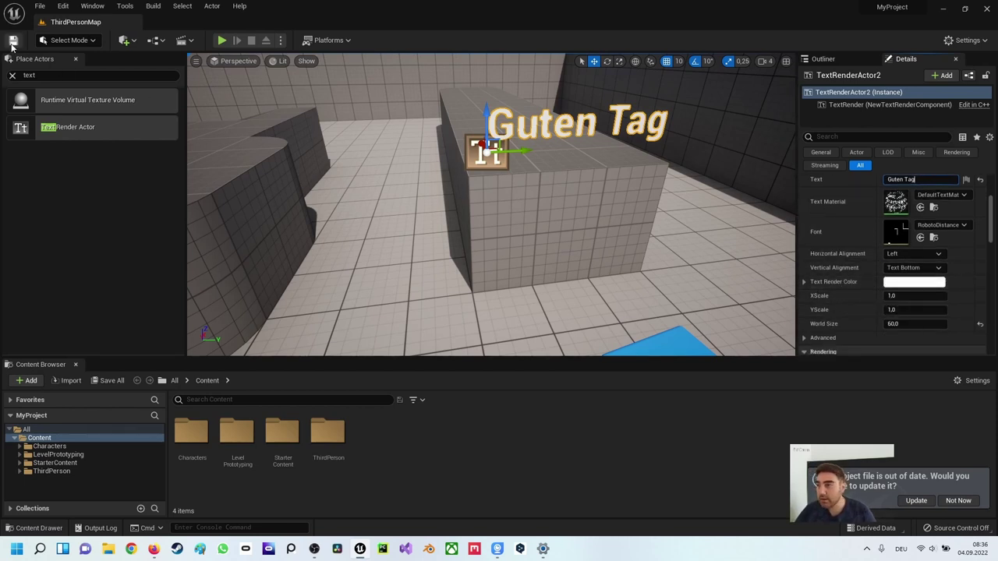
pyautogui.click(59, 73)
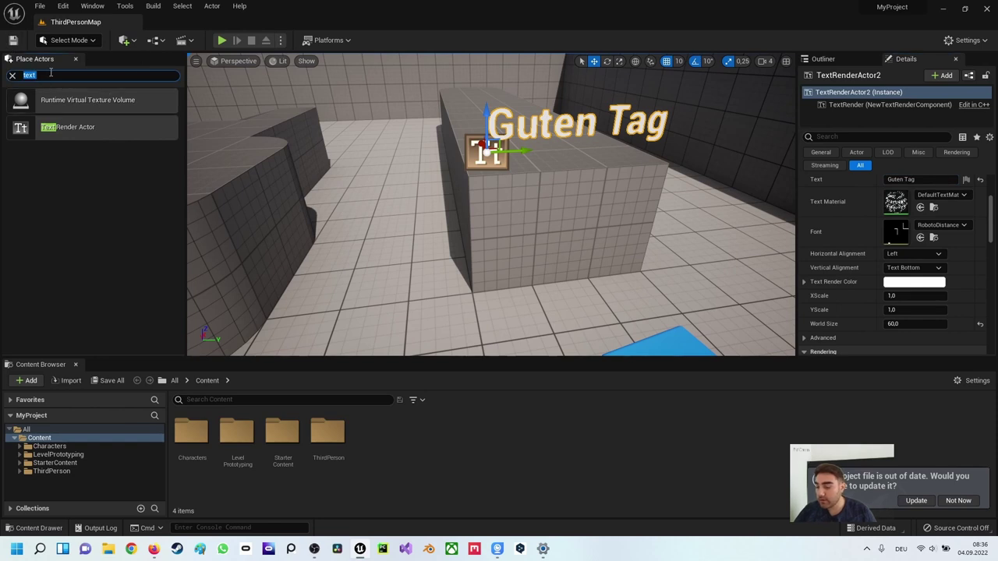
# Step: Place a Trigger Box near the wall and scale it taller and much wider
pyautogui.write('rigger')
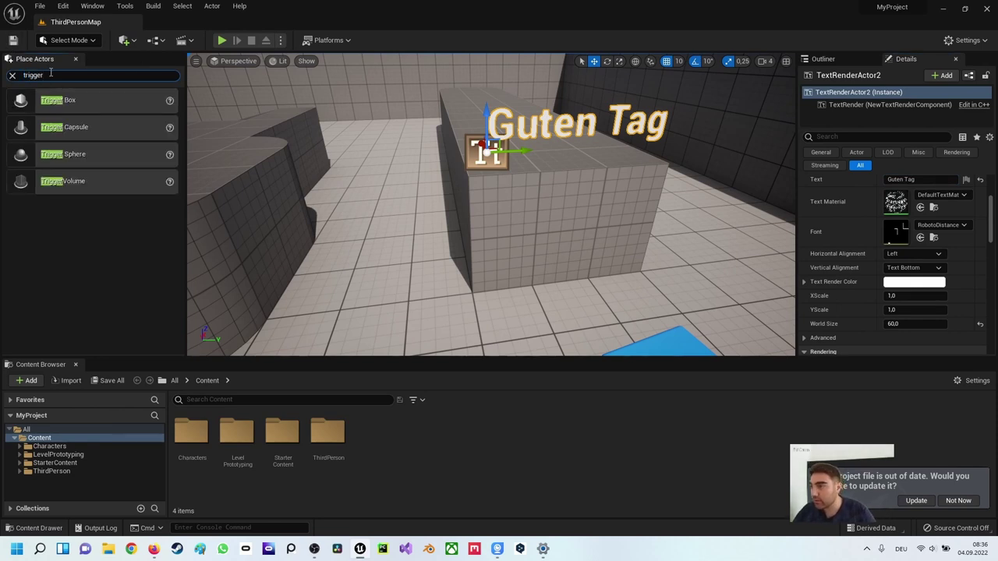
pyautogui.moveTo(64, 101)
pyautogui.mouseDown()
pyautogui.moveTo(385, 274)
pyautogui.moveTo(373, 204)
pyautogui.mouseUp()
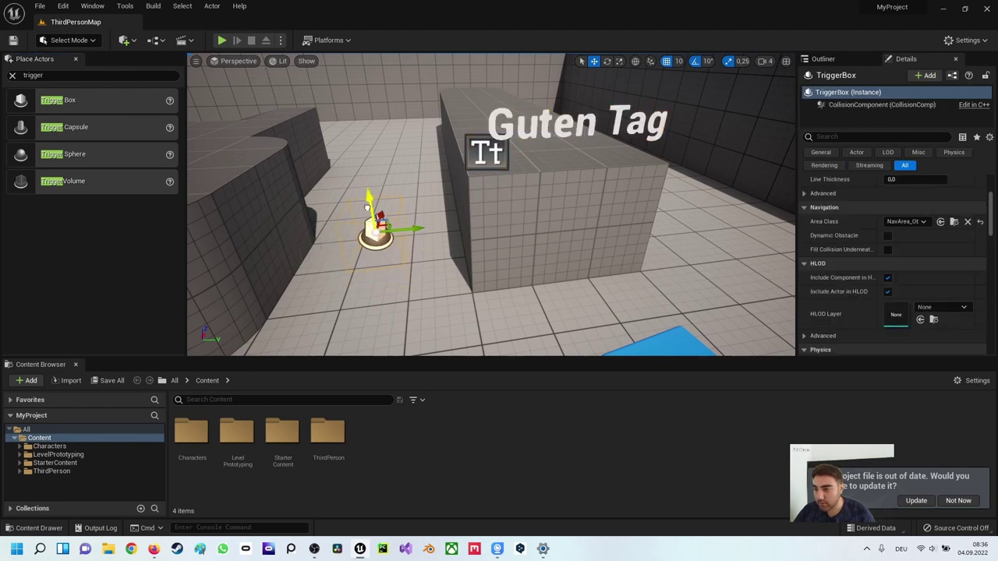
pyautogui.press('r')
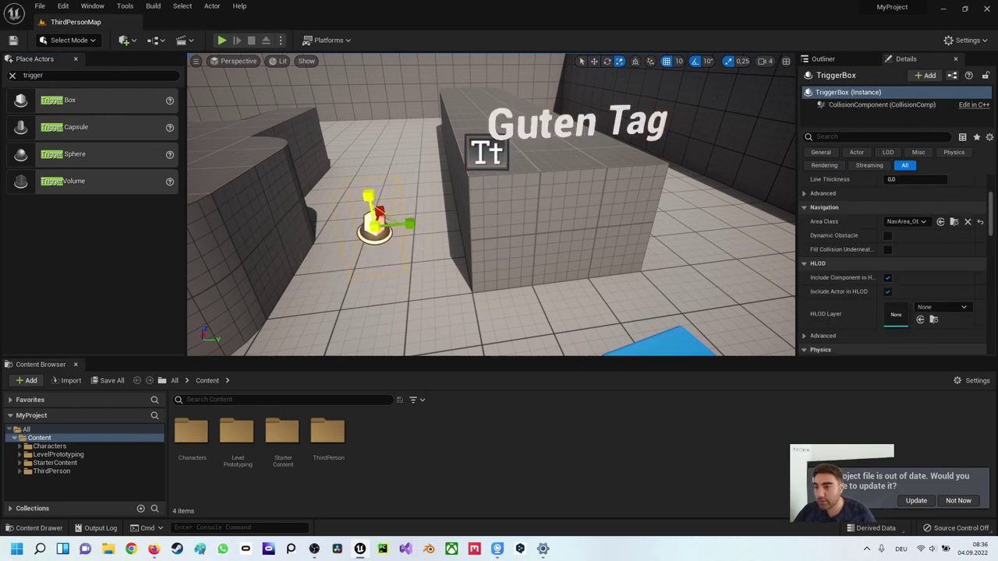
pyautogui.moveTo(370, 195); pyautogui.dragTo(370, 186)
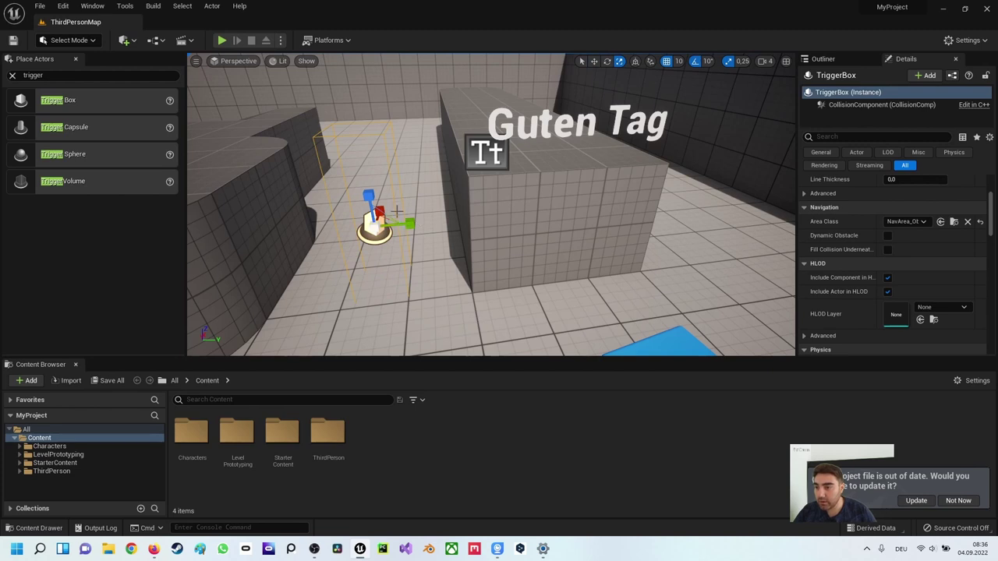
pyautogui.moveTo(403, 224); pyautogui.dragTo(431, 222)
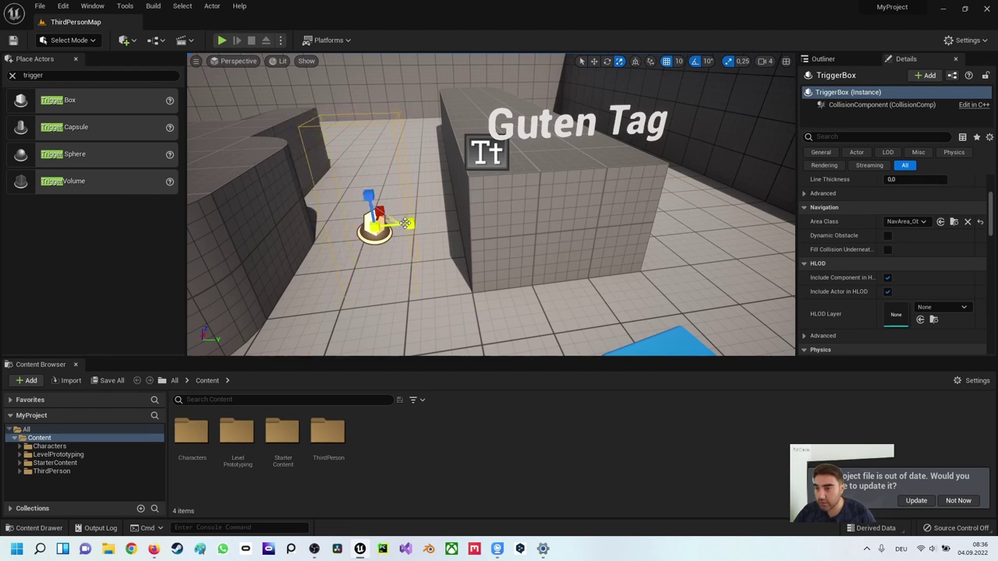
pyautogui.moveTo(431, 221); pyautogui.dragTo(483, 222)
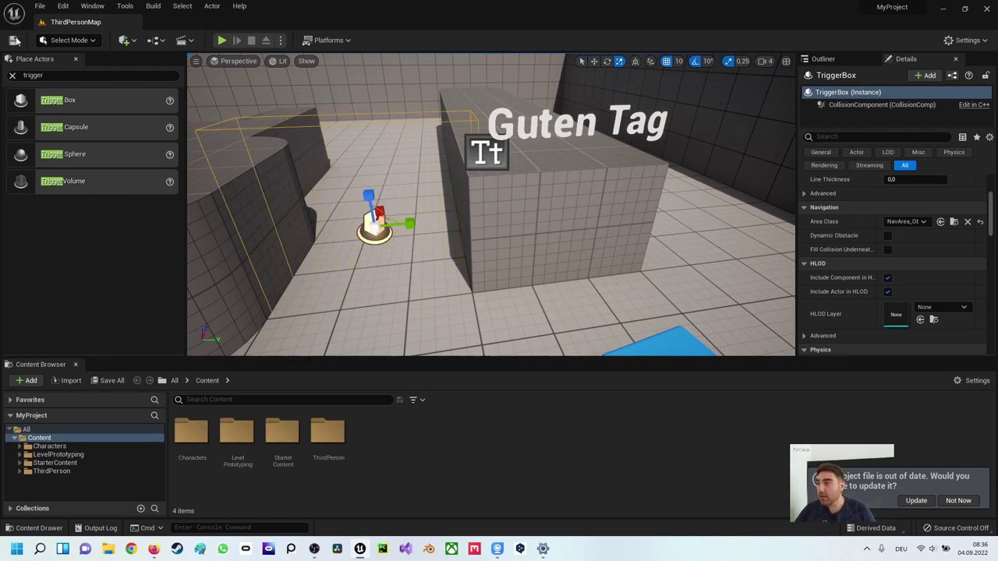
# Step: Clear the Place Actors search and nudge the trigger box slightly left
pyautogui.click(145, 55)
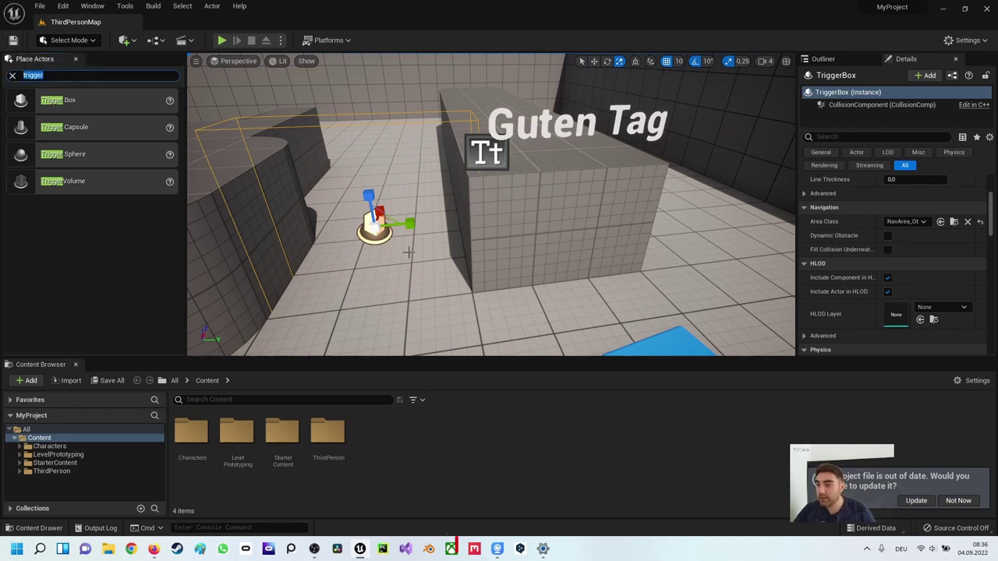
pyautogui.press('BackSpace')
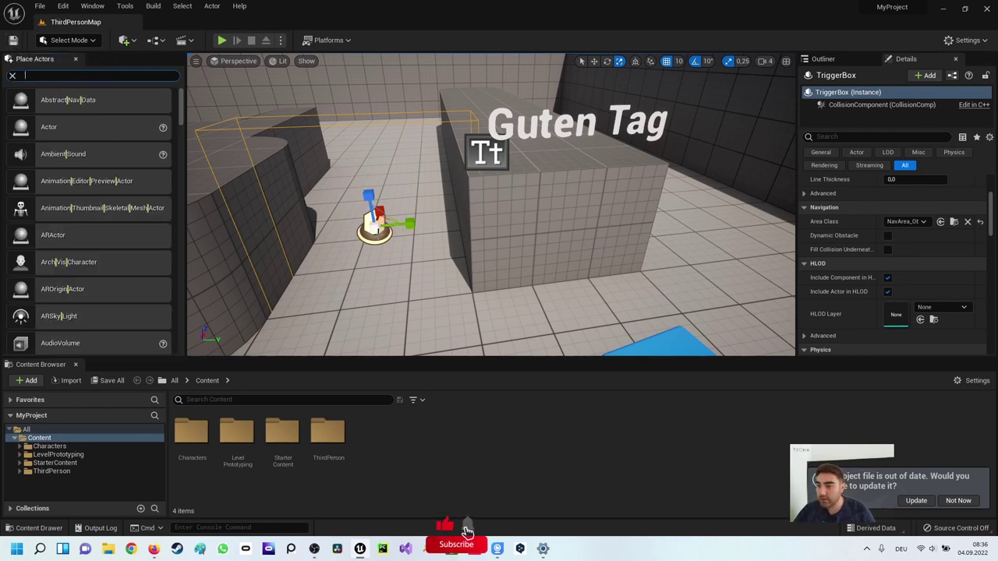
pyautogui.press('w')
pyautogui.moveTo(365, 226); pyautogui.dragTo(351, 209)
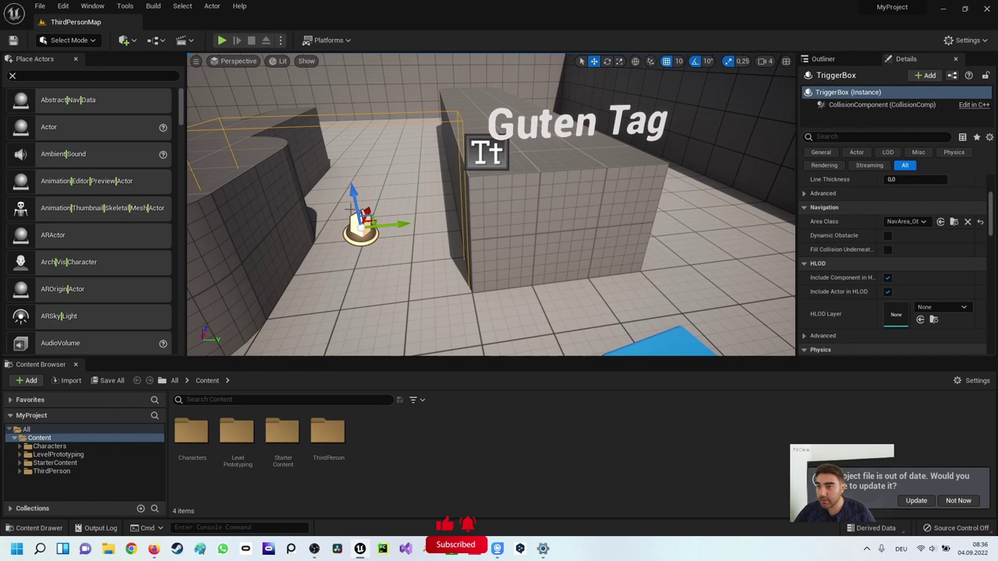
# Step: Undo the trigger box shift and open the Level Blueprint docked beside the level editor
pyautogui.hotkey('ctrl', 'z')
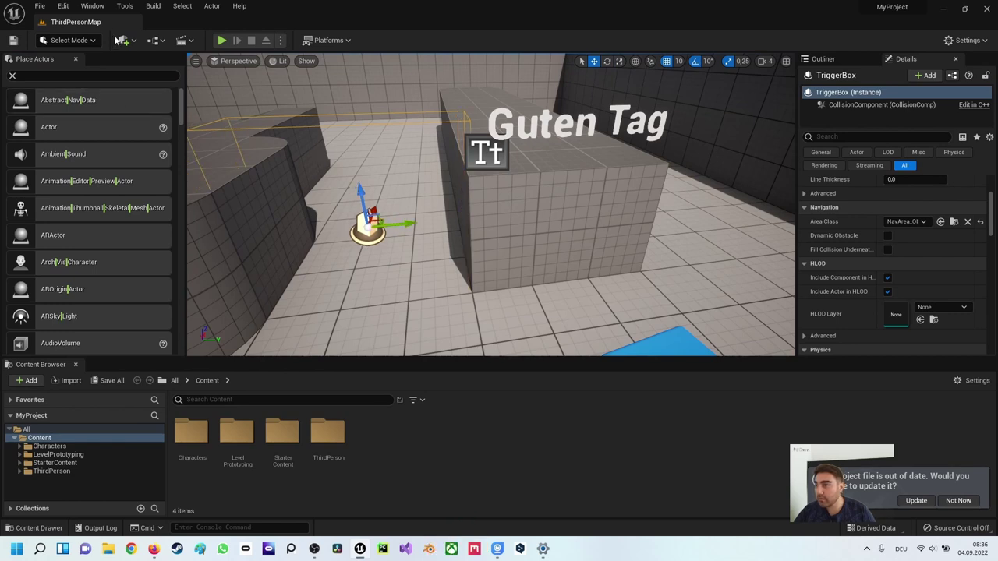
pyautogui.click(159, 41)
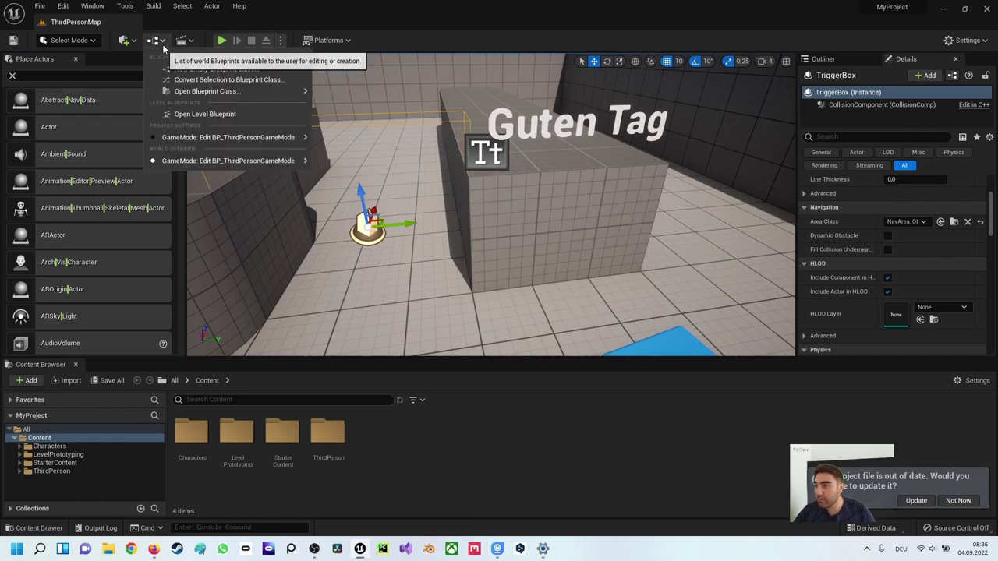
pyautogui.click(197, 113)
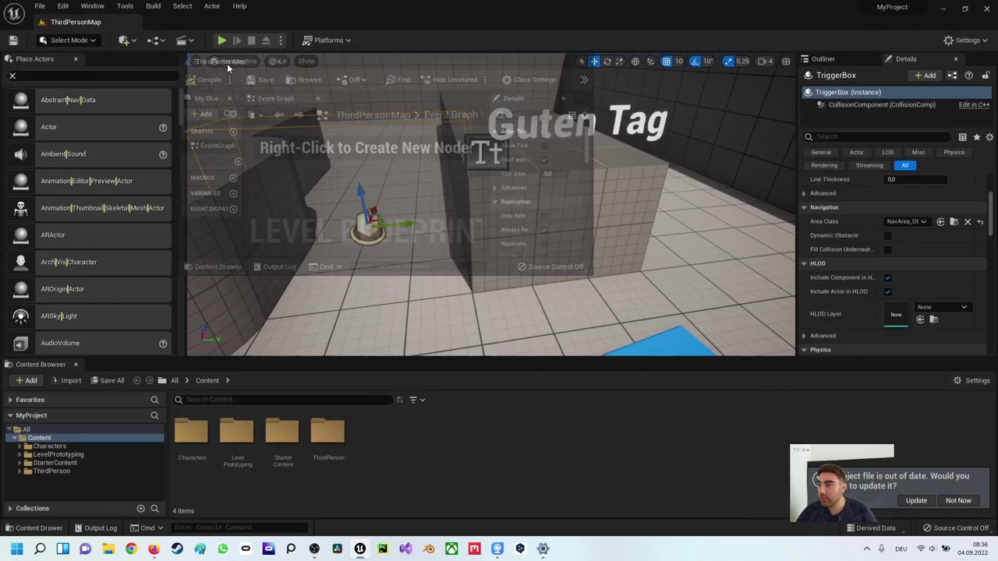
pyautogui.moveTo(95, 22); pyautogui.dragTo(227, 64)
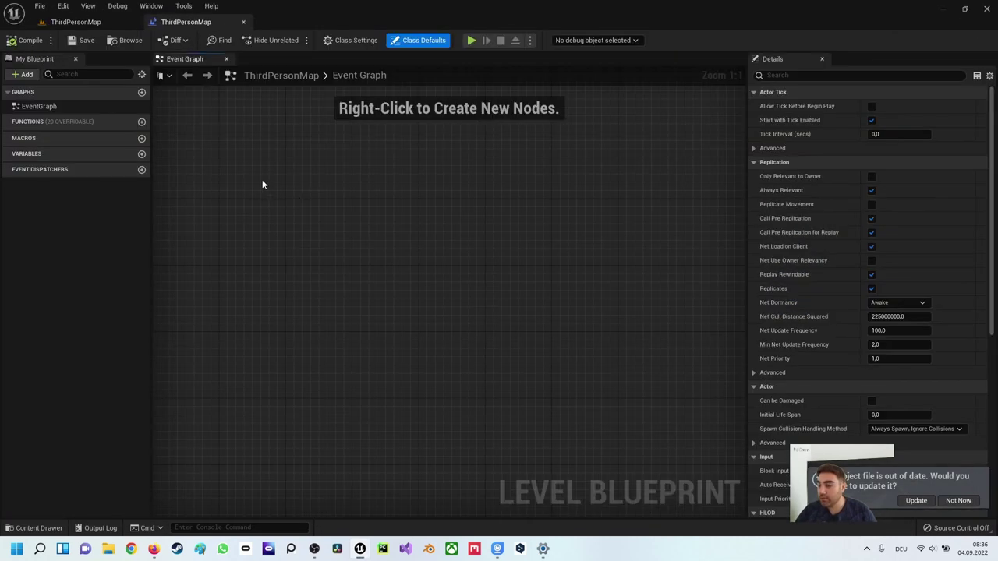
# Step: Add an OnActorBeginOverlap event for the TriggerBox to the Level Blueprint graph
pyautogui.rightClick(263, 184)
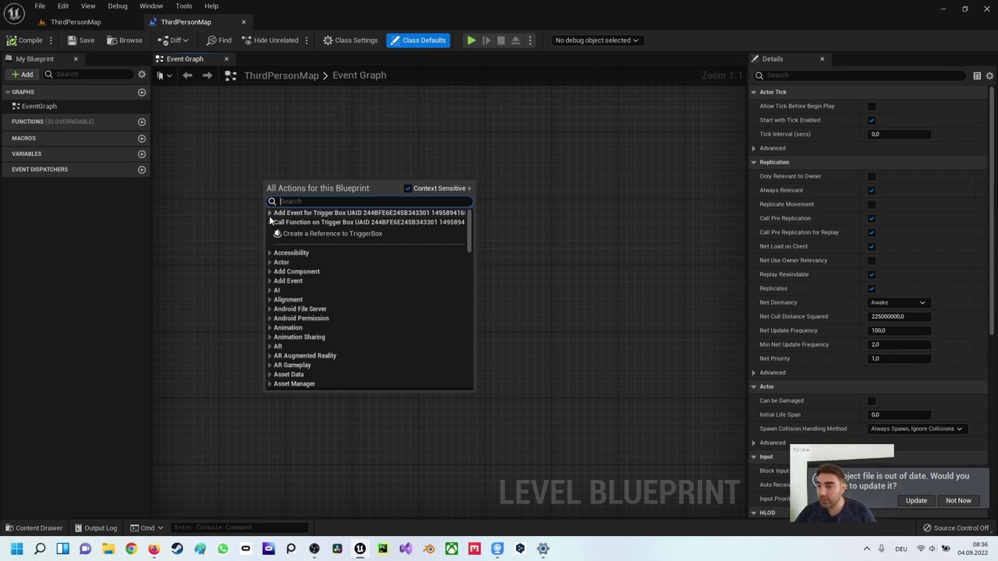
pyautogui.click(270, 215)
pyautogui.click(272, 226)
pyautogui.click(305, 234)
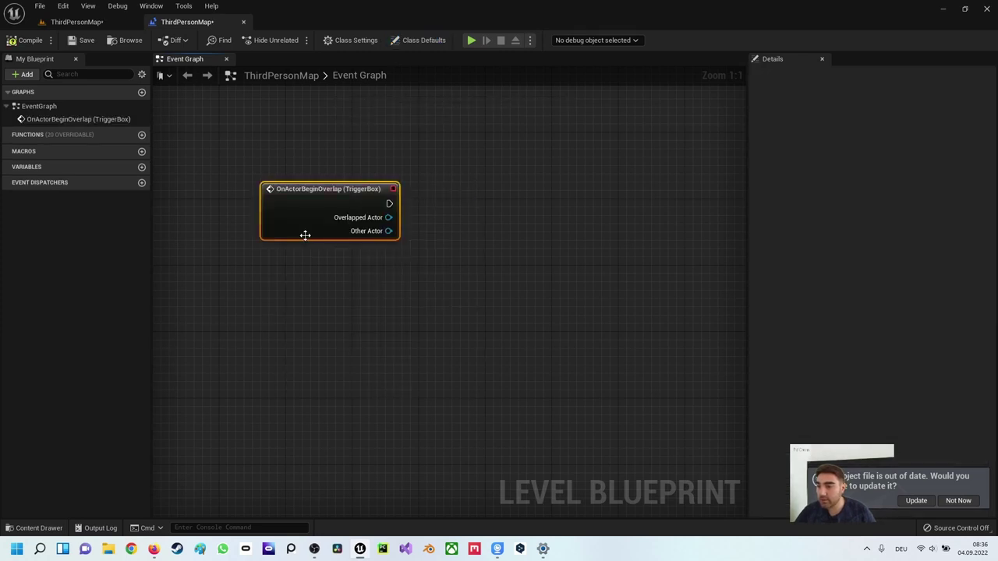
pyautogui.moveTo(416, 276)
pyautogui.mouseDown(button='right')
pyautogui.moveTo(260, 264)
pyautogui.moveTo(310, 286)
pyautogui.mouseUp(button='right')
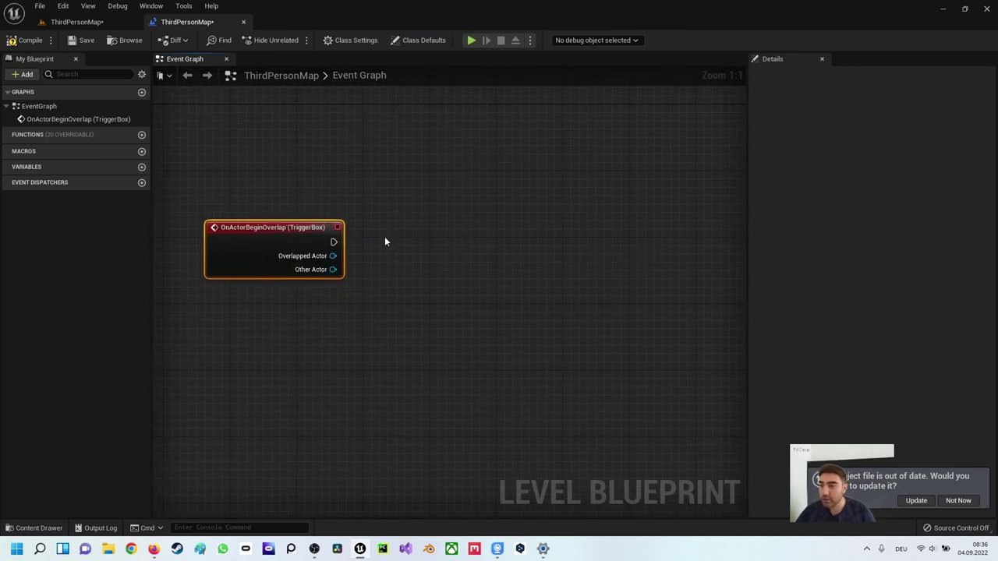
pyautogui.click(76, 22)
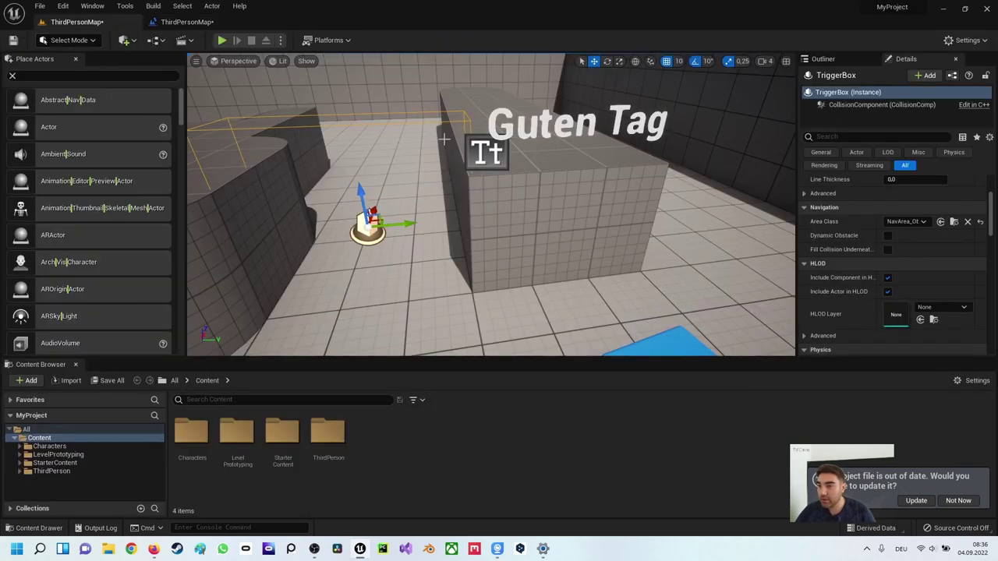
# Step: Nudge the Guten Tag text slightly up-left and save the ThirdPersonMap level
pyautogui.click(522, 125)
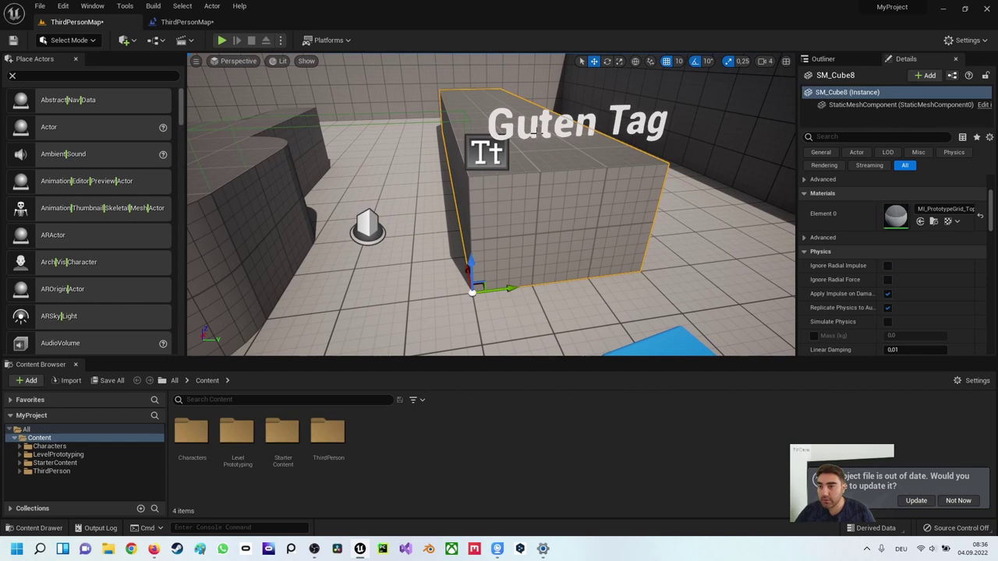
pyautogui.click(536, 133)
pyautogui.moveTo(484, 149); pyautogui.dragTo(461, 121)
pyautogui.click(12, 40)
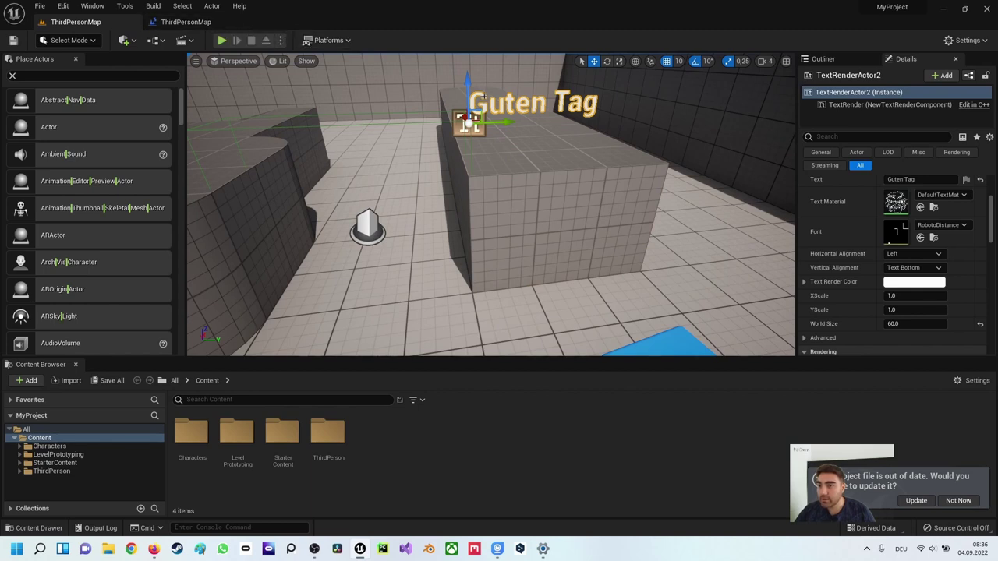
pyautogui.click(185, 22)
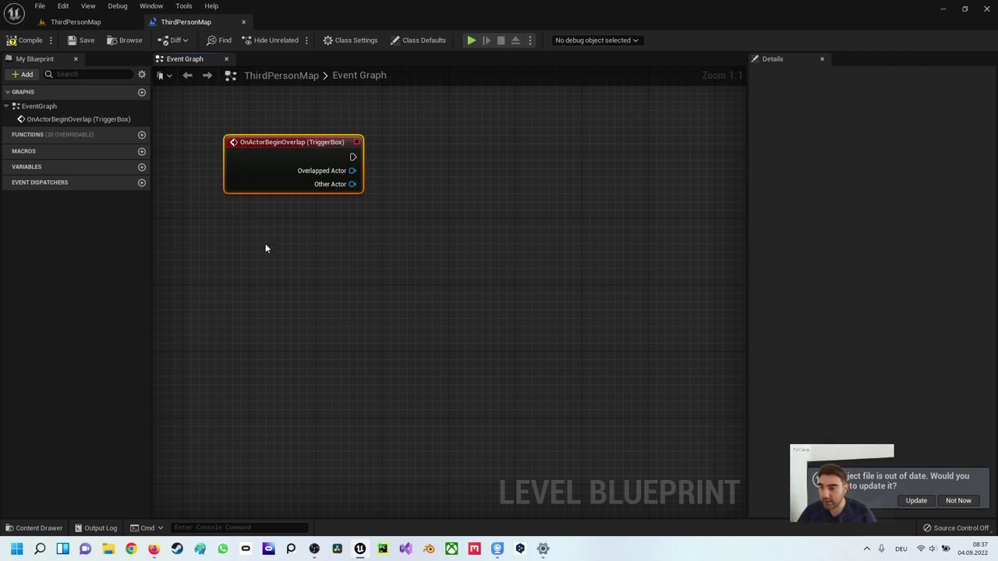
# Step: Add a TextRenderActor2 reference node and position it beneath the overlap event
pyautogui.rightClick(265, 246)
pyautogui.click(312, 297)
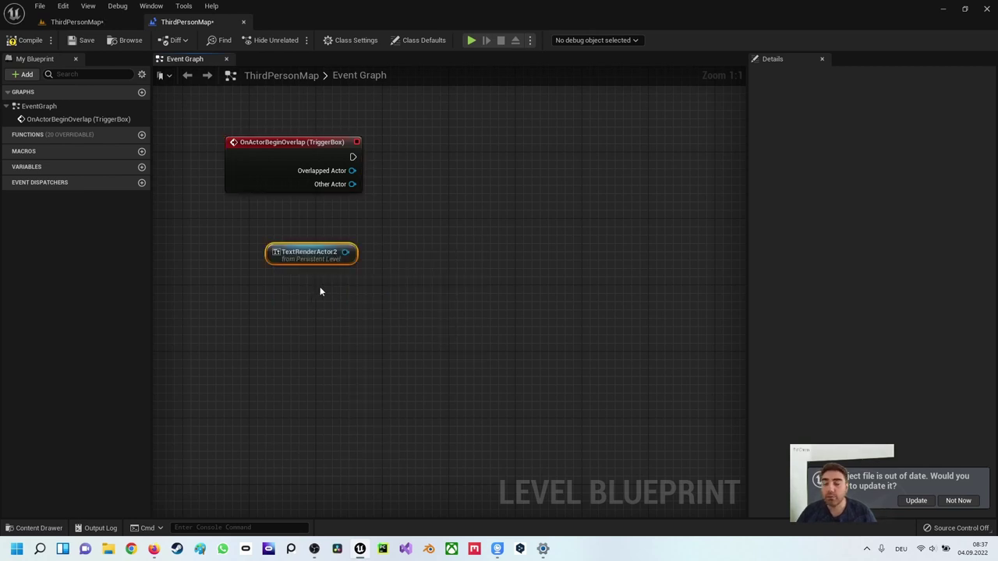
pyautogui.moveTo(311, 264); pyautogui.dragTo(319, 239)
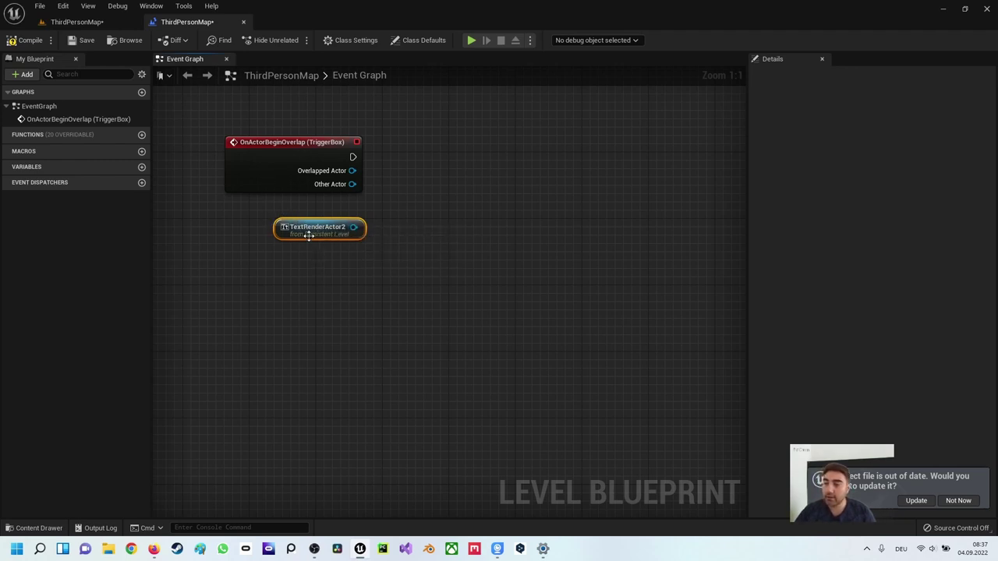
# Step: From the reference's pin, search 'textrenderco' to find Set Text Render Color
pyautogui.moveTo(353, 227); pyautogui.dragTo(339, 226)
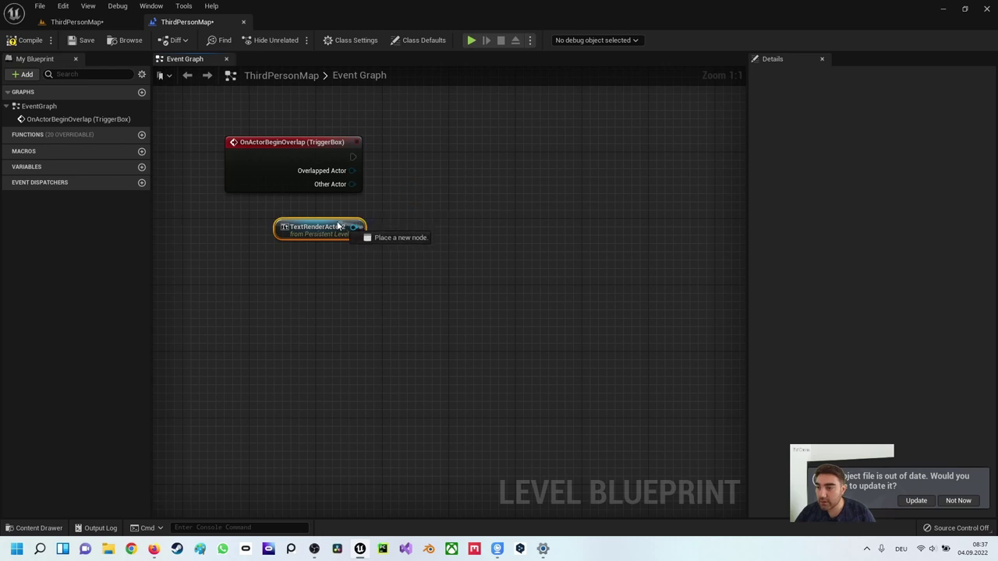
pyautogui.click(77, 22)
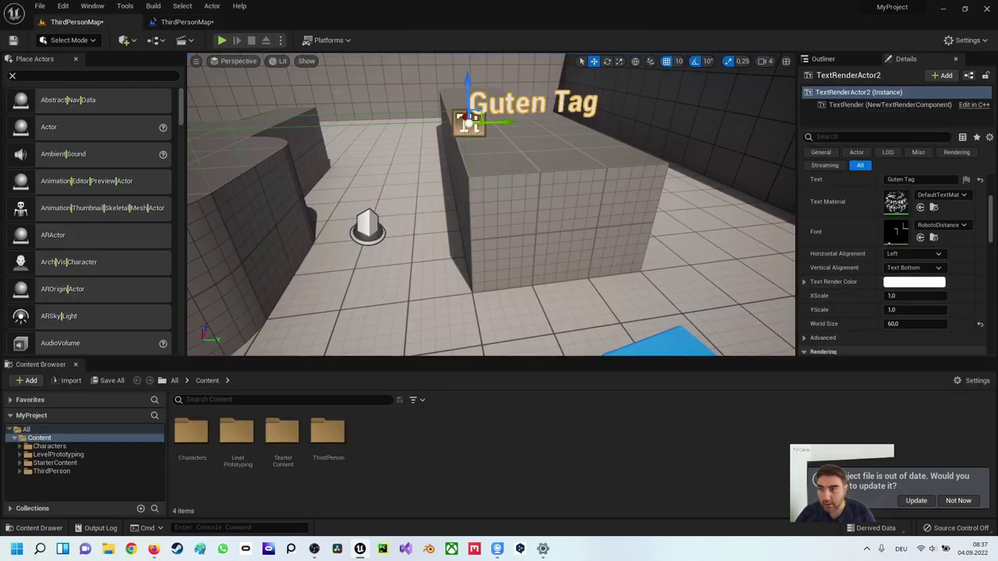
pyautogui.click(188, 22)
pyautogui.moveTo(352, 228); pyautogui.dragTo(452, 220)
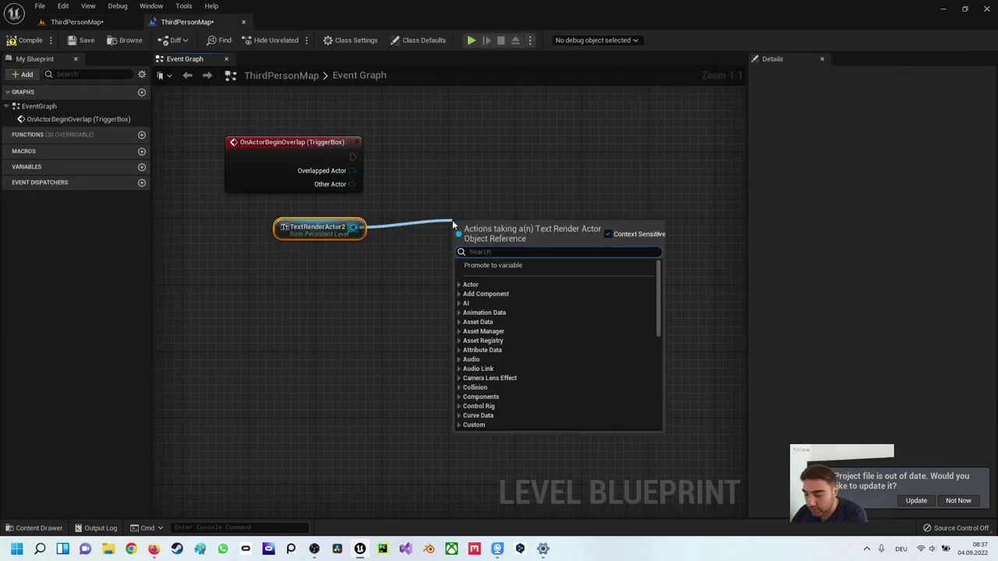
pyautogui.write('textre')
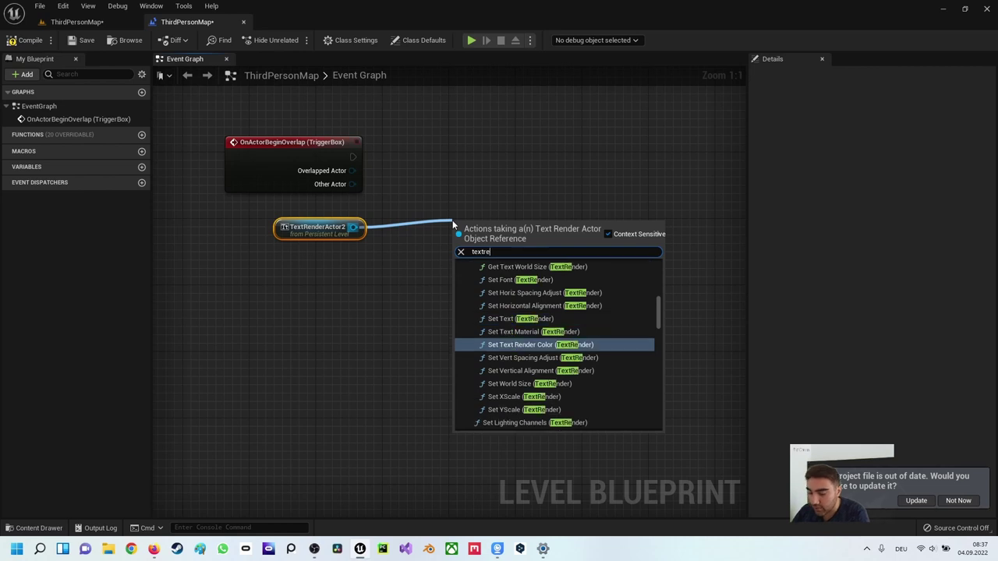
pyautogui.write('nderc')
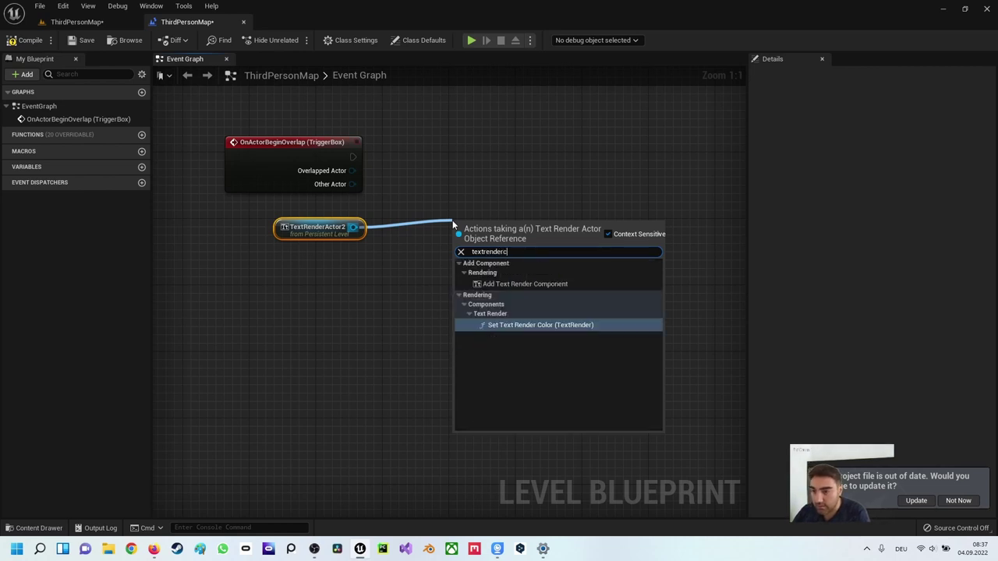
pyautogui.write('o')
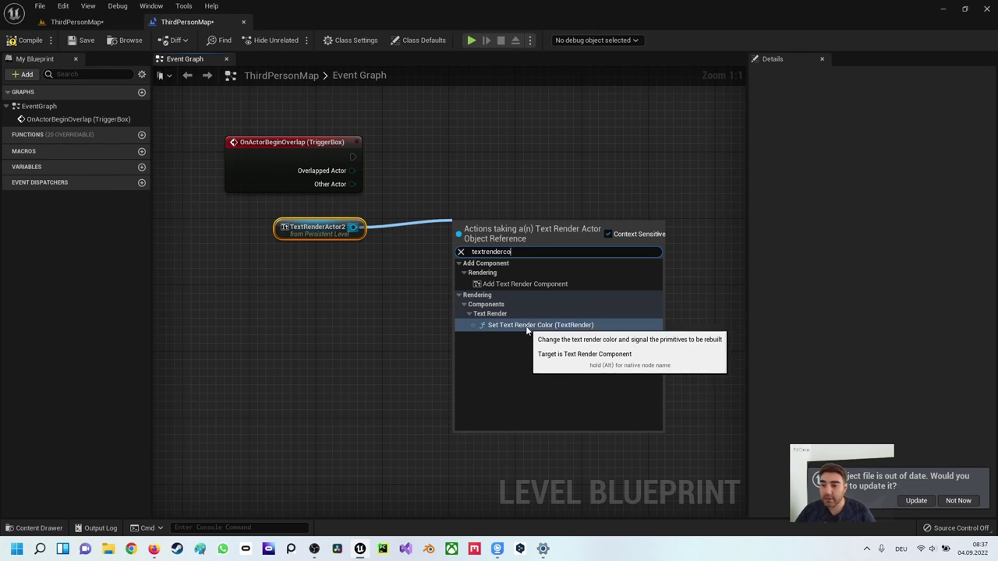
# Step: Add Set Text Render Color, fired by the overlap event and targeting TextRenderActor2's Text Render, and tidy the nodes
pyautogui.click(507, 326)
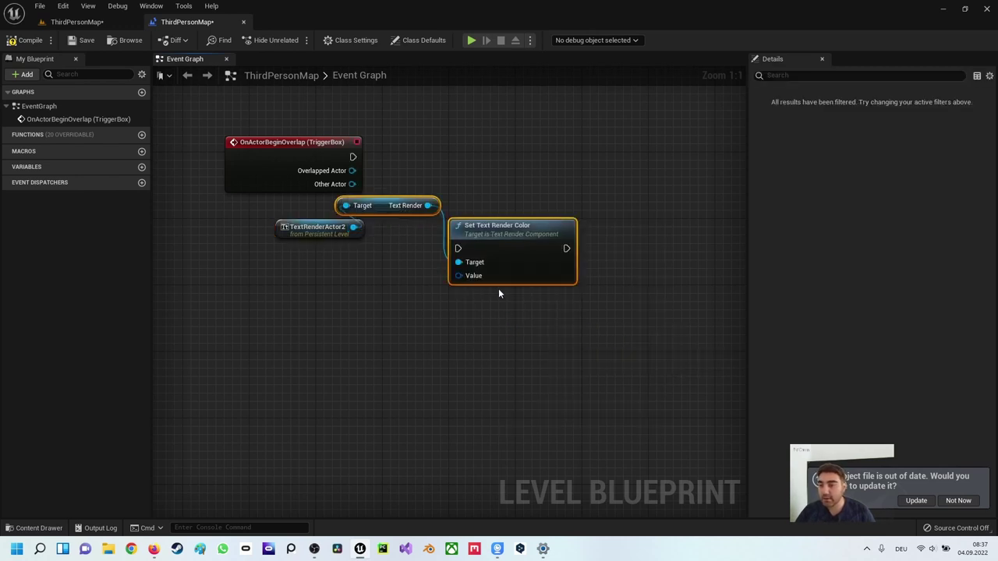
pyautogui.moveTo(507, 232)
pyautogui.mouseDown()
pyautogui.moveTo(559, 257)
pyautogui.moveTo(602, 178)
pyautogui.moveTo(585, 161)
pyautogui.mouseUp()
pyautogui.click(327, 327)
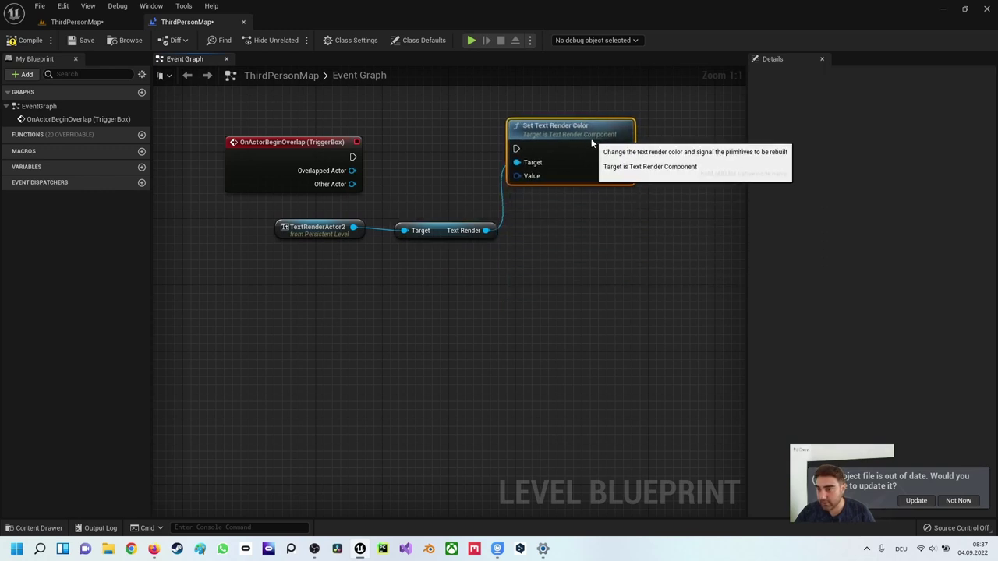
pyautogui.moveTo(351, 156)
pyautogui.mouseDown()
pyautogui.moveTo(521, 166)
pyautogui.moveTo(353, 157)
pyautogui.mouseUp()
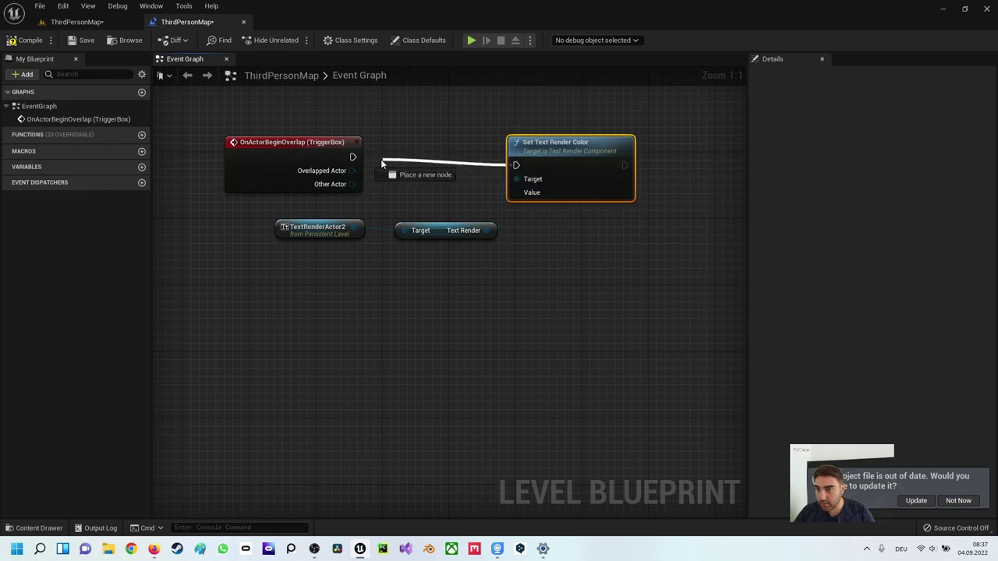
pyautogui.moveTo(486, 230); pyautogui.dragTo(517, 170)
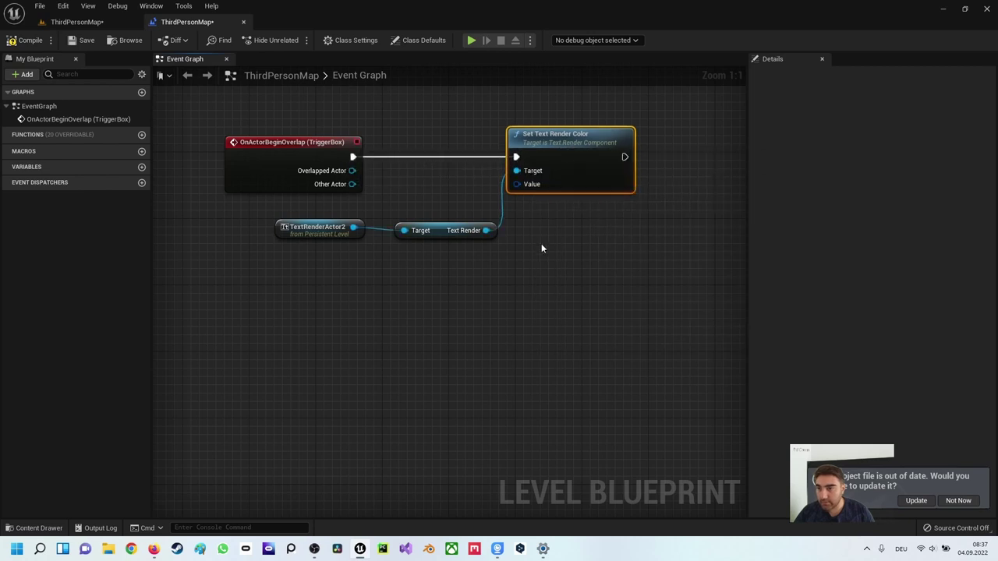
pyautogui.click(496, 334)
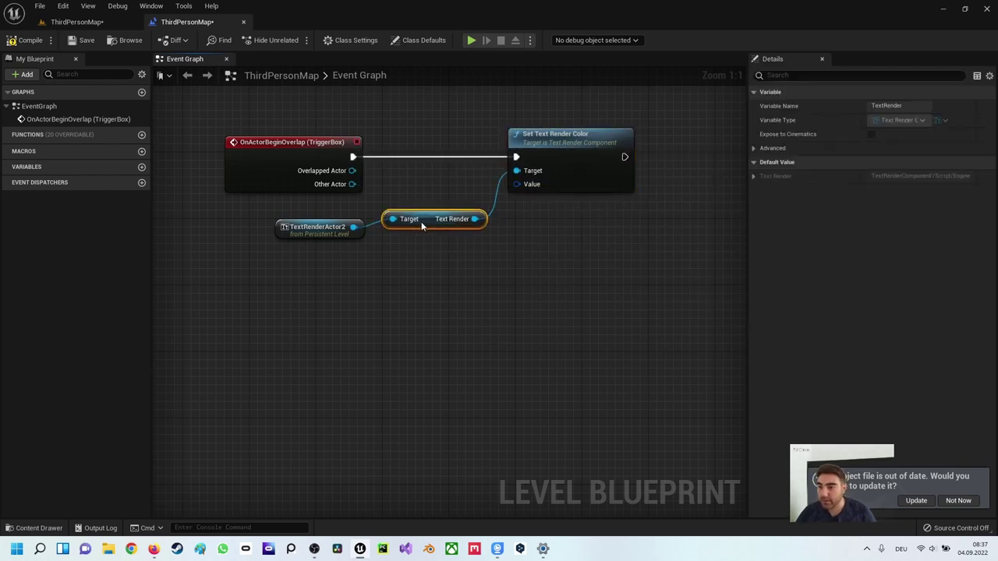
pyautogui.moveTo(430, 234); pyautogui.dragTo(401, 215)
pyautogui.moveTo(312, 227); pyautogui.dragTo(301, 212)
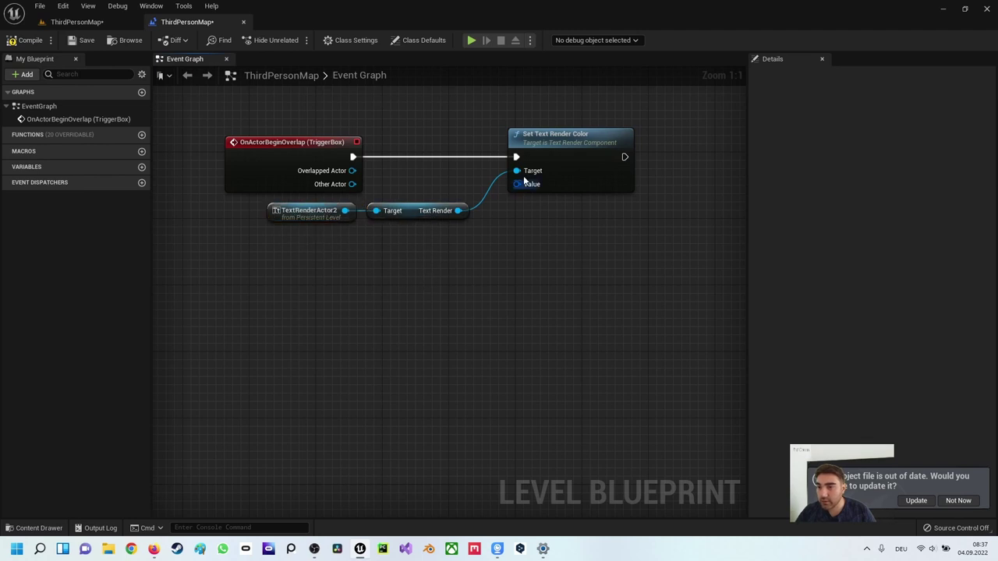
pyautogui.moveTo(538, 152); pyautogui.dragTo(570, 152)
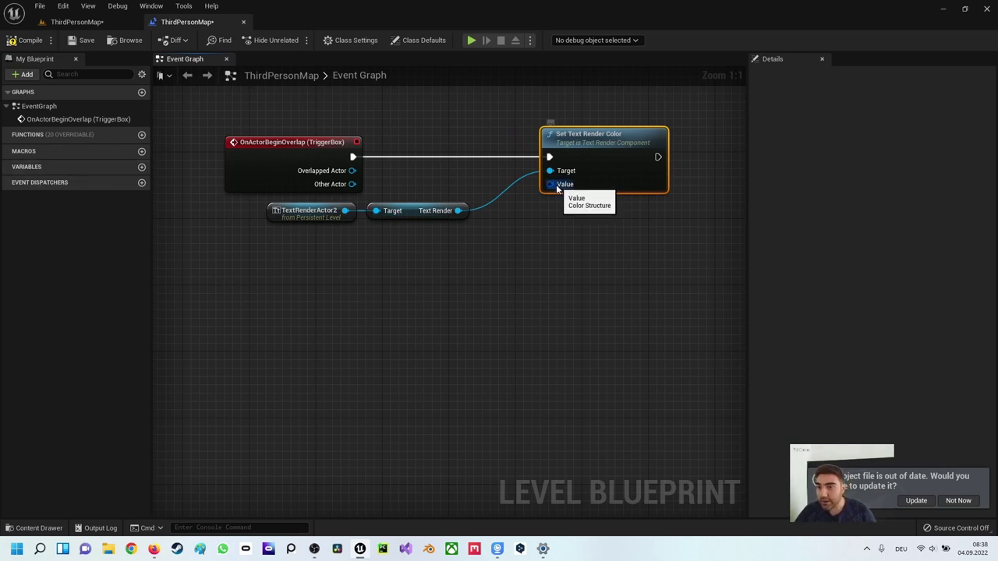
pyautogui.click(141, 168)
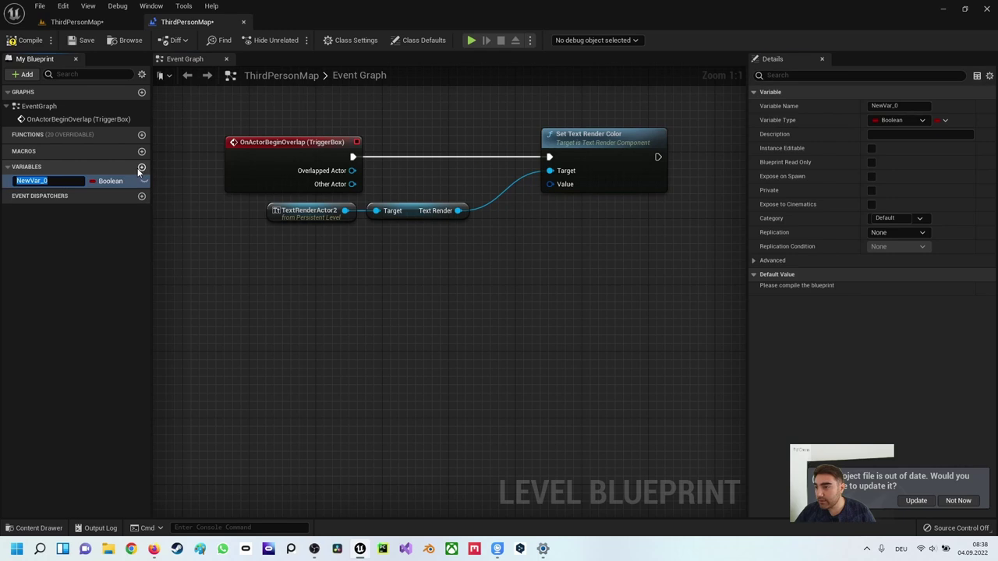
pyautogui.click(110, 182)
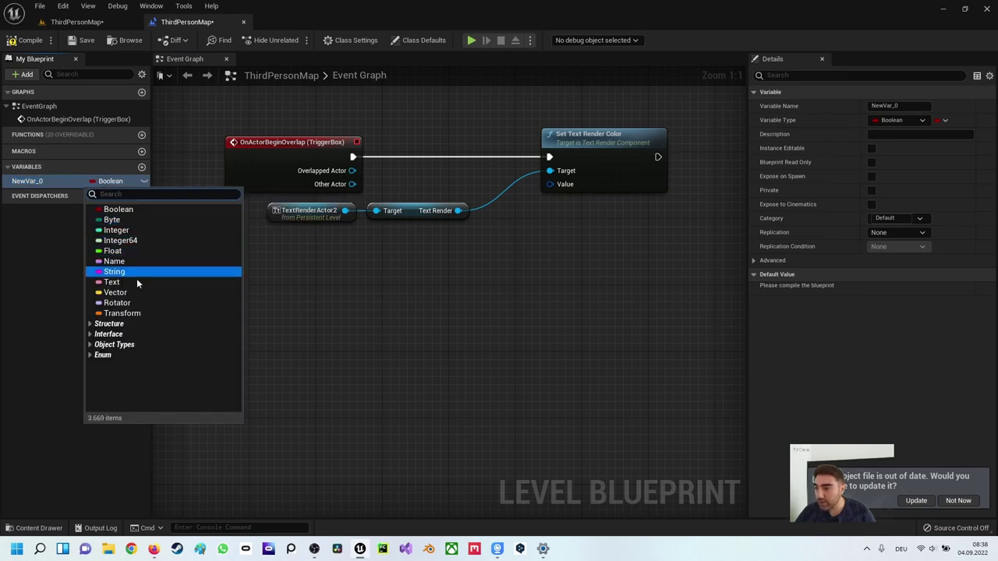
pyautogui.click(90, 324)
pyautogui.scroll(-10, 109, 335)
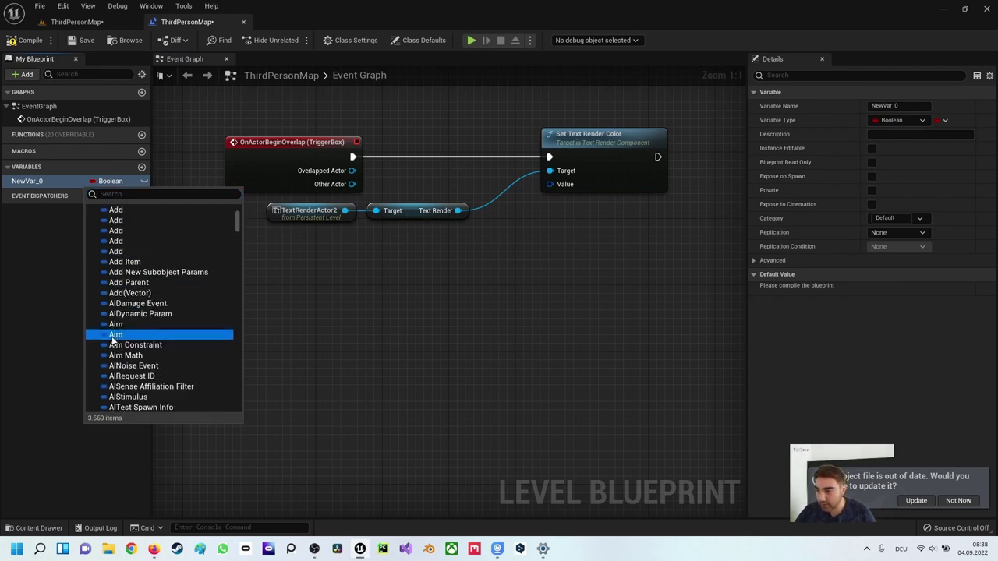
pyautogui.scroll(3, 113, 338)
pyautogui.scroll(3, 109, 332)
pyautogui.scroll(3, 105, 326)
pyautogui.scroll(3, 102, 320)
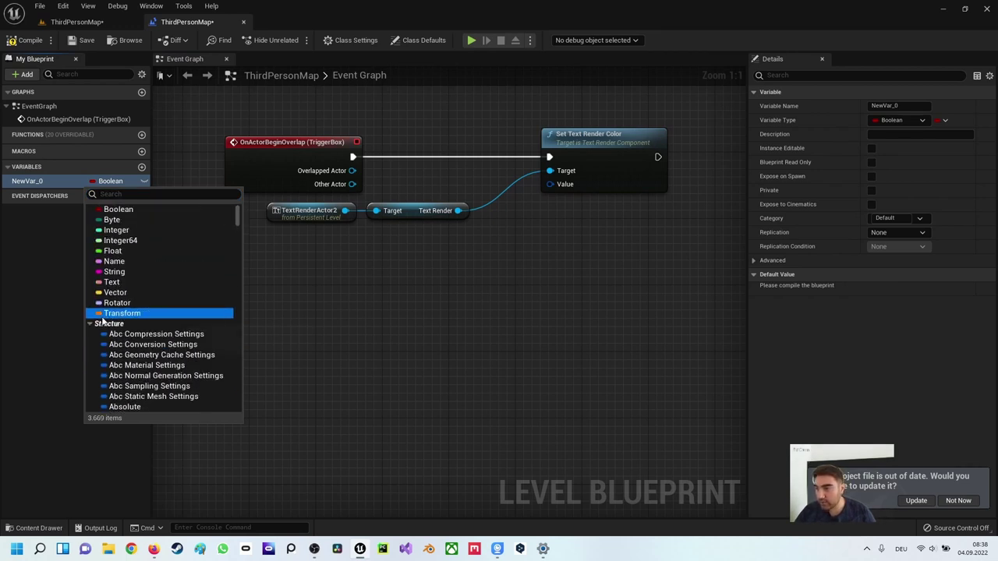
pyautogui.click(90, 323)
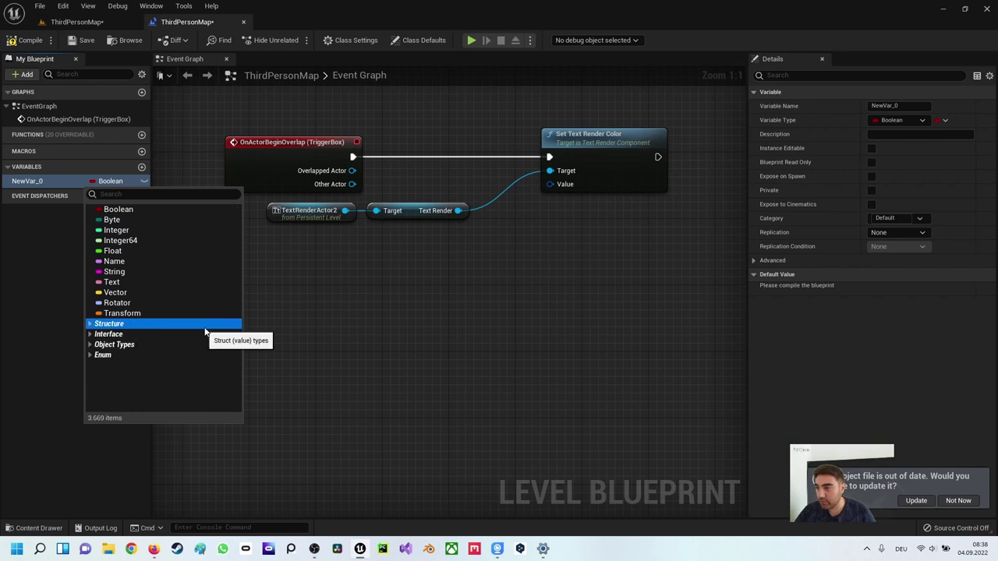
pyautogui.click(341, 317)
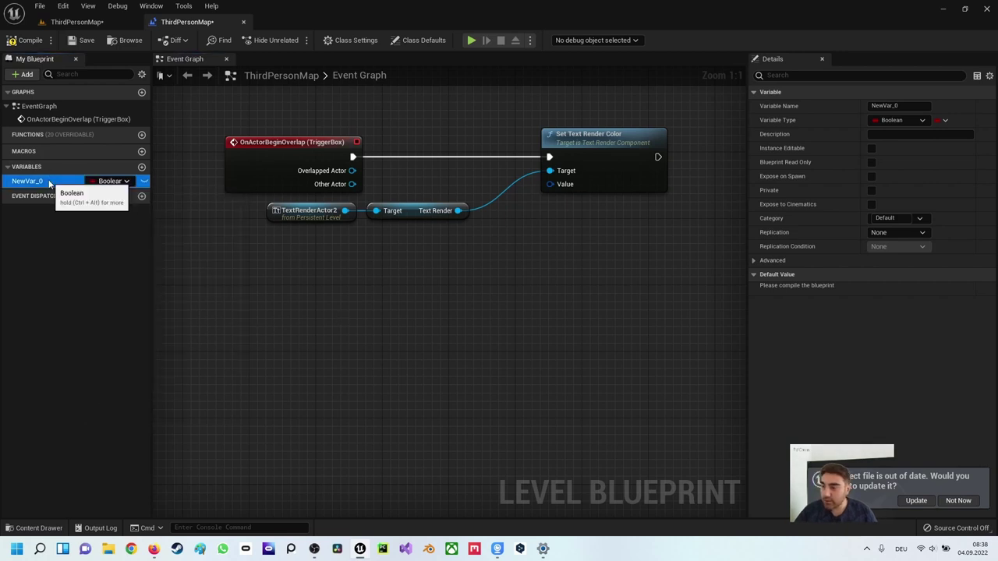
pyautogui.click(35, 216)
pyautogui.click(54, 187)
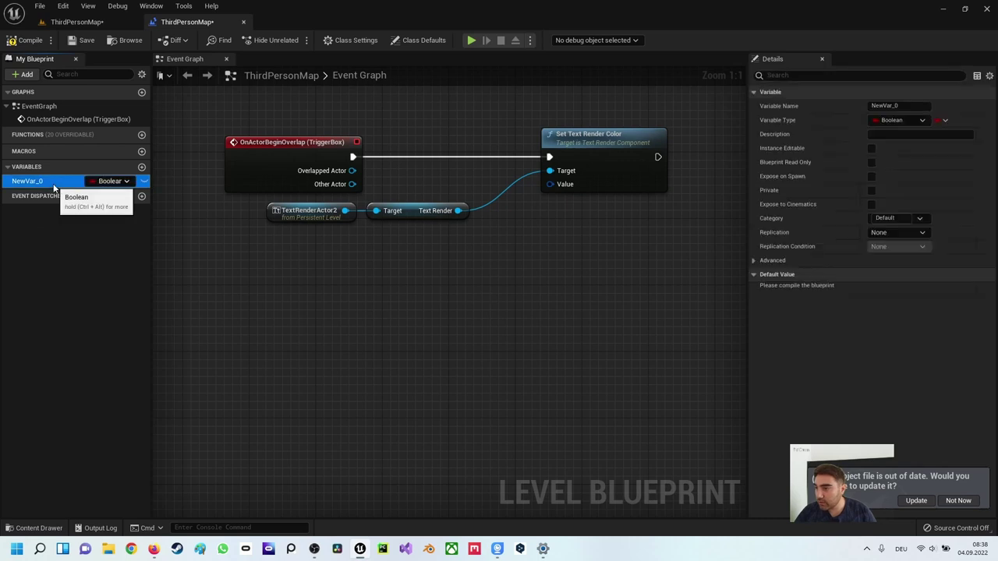
pyautogui.press('Delete')
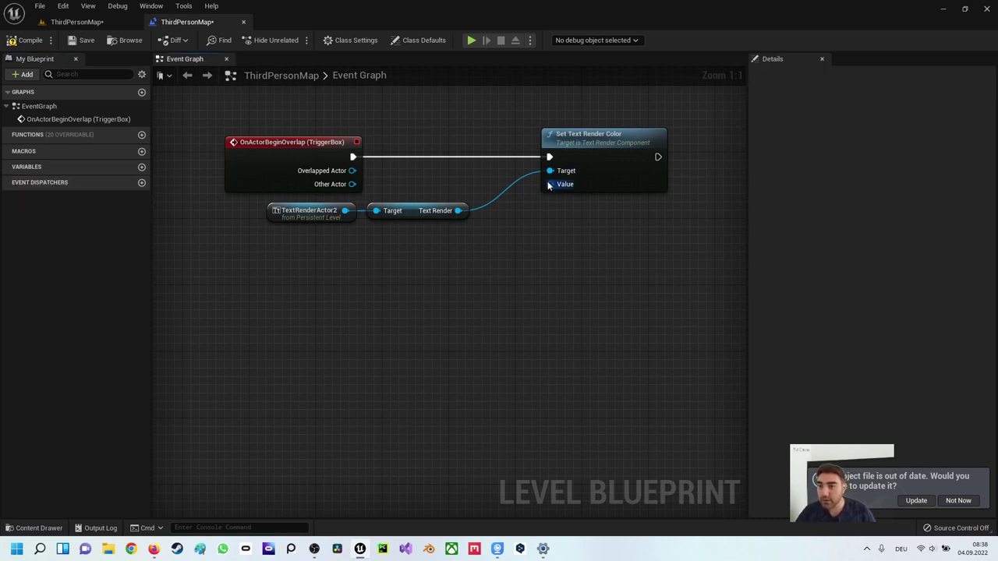
# Step: Promote the Value pin to a Color variable named Textfarbe and place it near the chain
pyautogui.moveTo(549, 184); pyautogui.dragTo(505, 248)
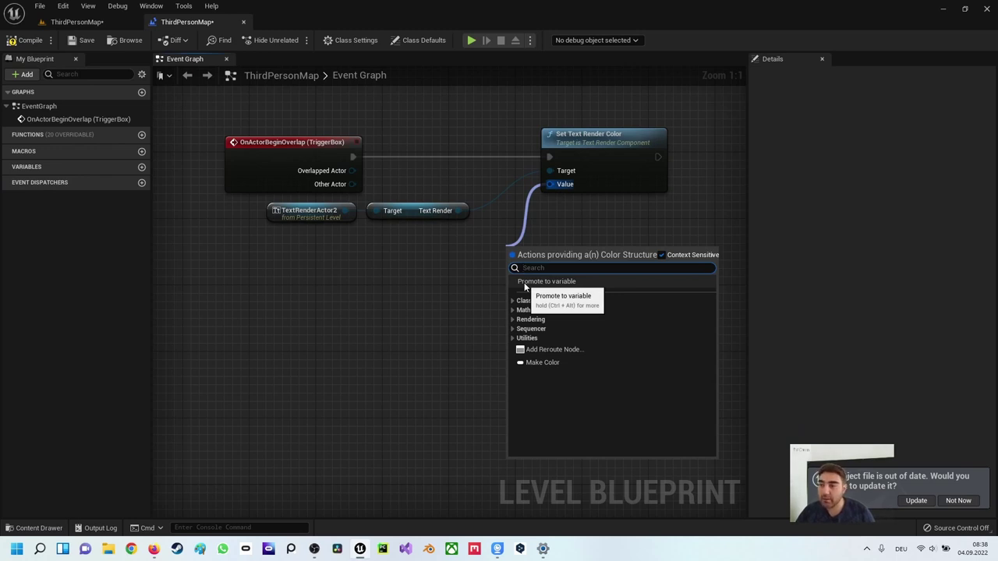
pyautogui.click(524, 284)
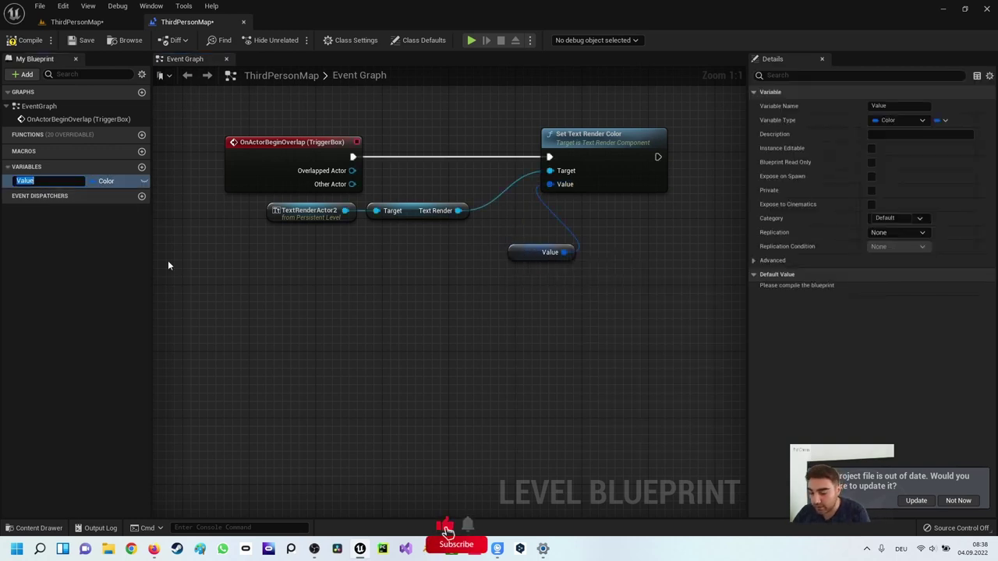
pyautogui.write('Lichtf')
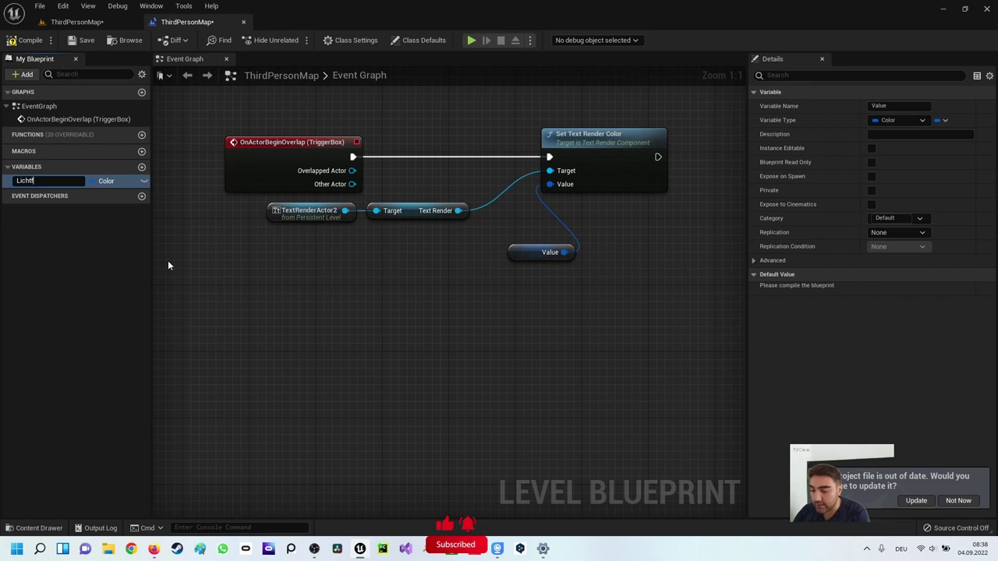
pyautogui.write('arb')
pyautogui.press('BackSpace')
pyautogui.press('BackSpace')
pyautogui.press('BackSpace')
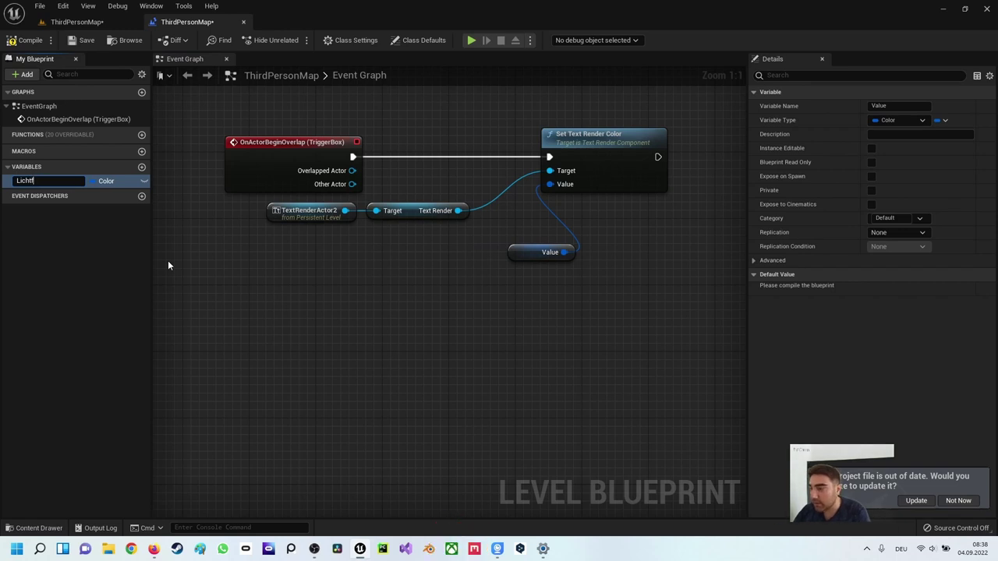
pyautogui.press('BackSpace')
pyautogui.press('BackSpace')
pyautogui.press('BackSpace')
pyautogui.press('BackSpace')
pyautogui.press('BackSpace')
pyautogui.write('Te')
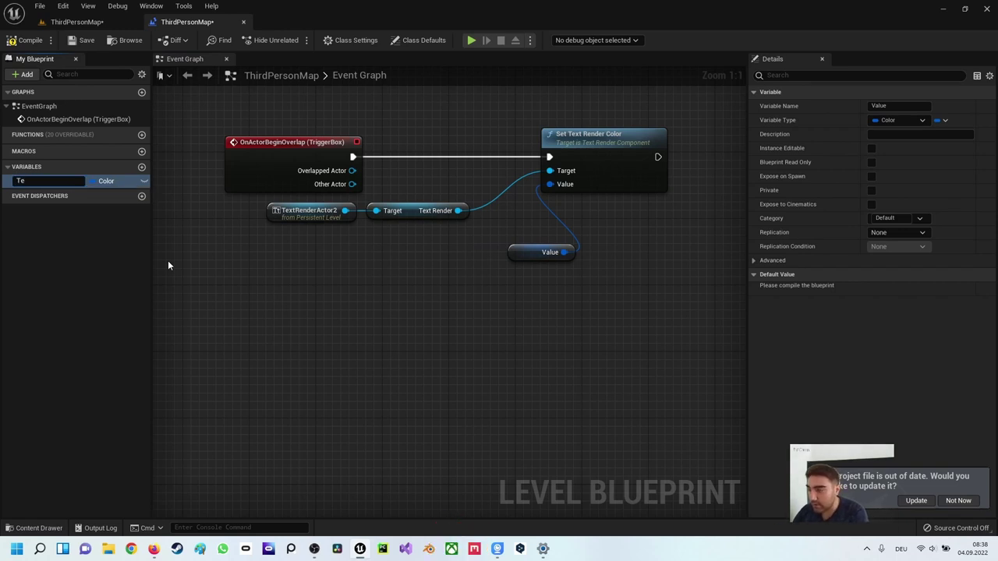
pyautogui.write('xtfarbe')
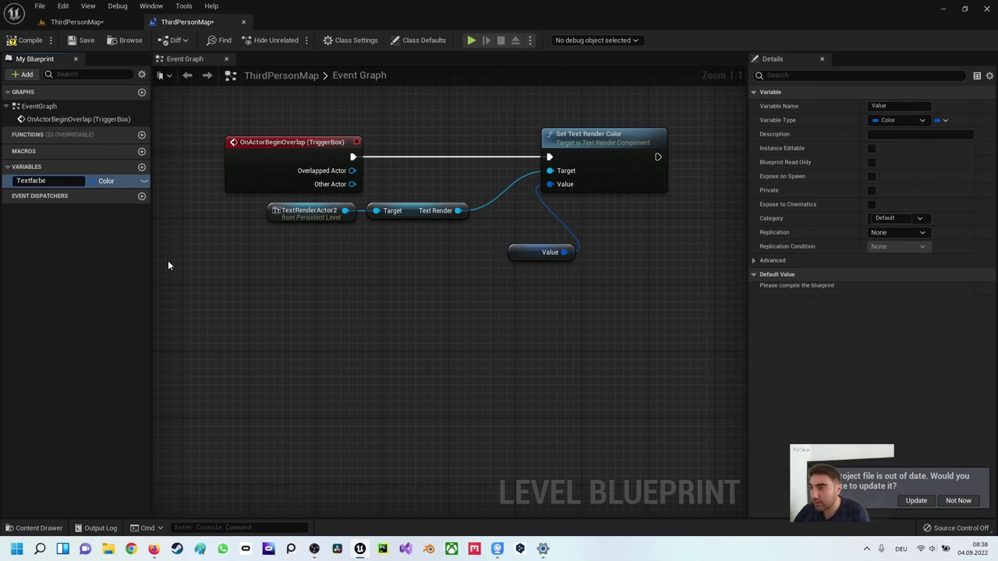
pyautogui.press('Return')
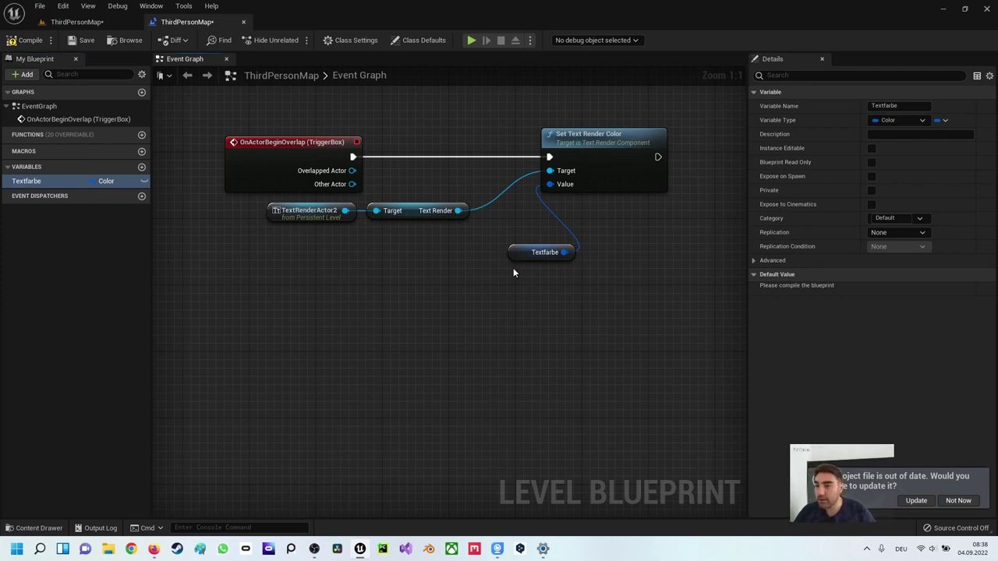
pyautogui.moveTo(531, 253); pyautogui.dragTo(431, 245)
pyautogui.click(436, 316)
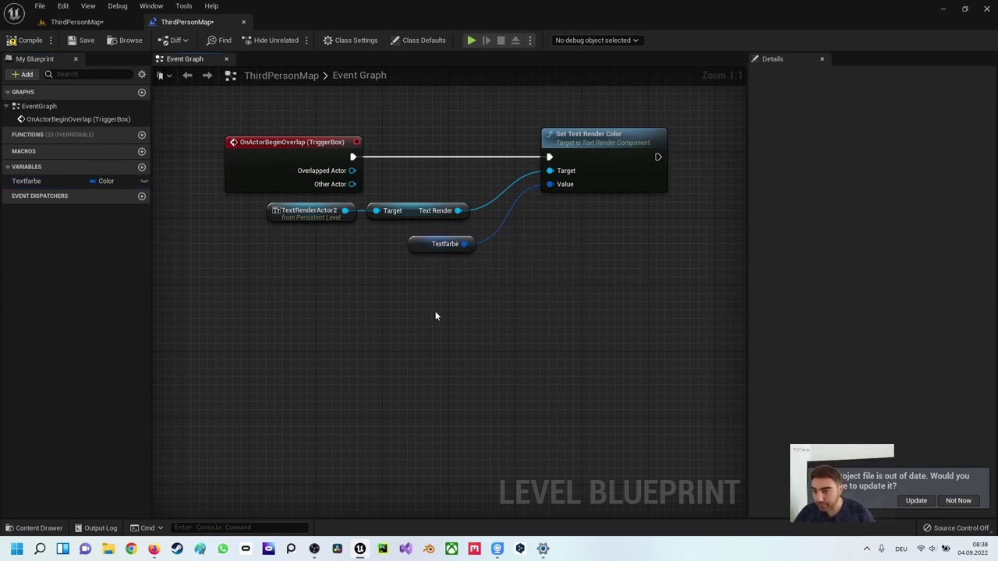
pyautogui.click(418, 244)
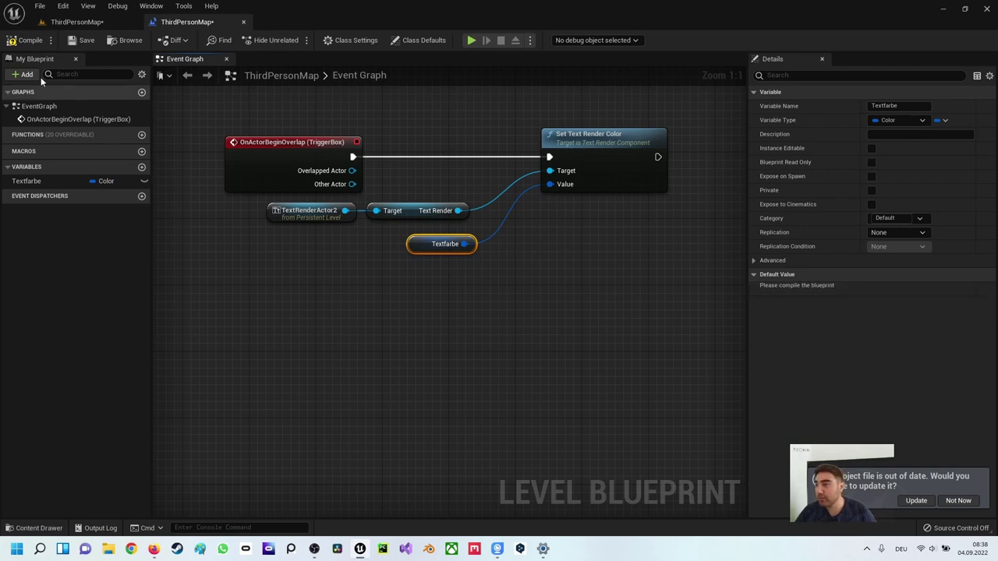
# Step: After compiling, set Textfarbe's default value to bright green in the Color Picker
pyautogui.click(27, 42)
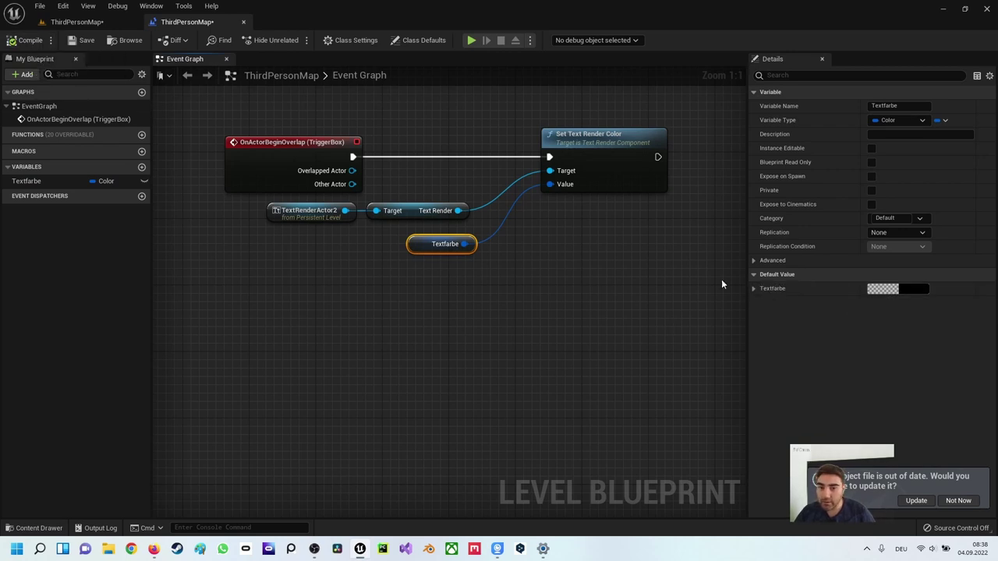
pyautogui.click(912, 290)
pyautogui.moveTo(818, 325); pyautogui.dragTo(811, 274)
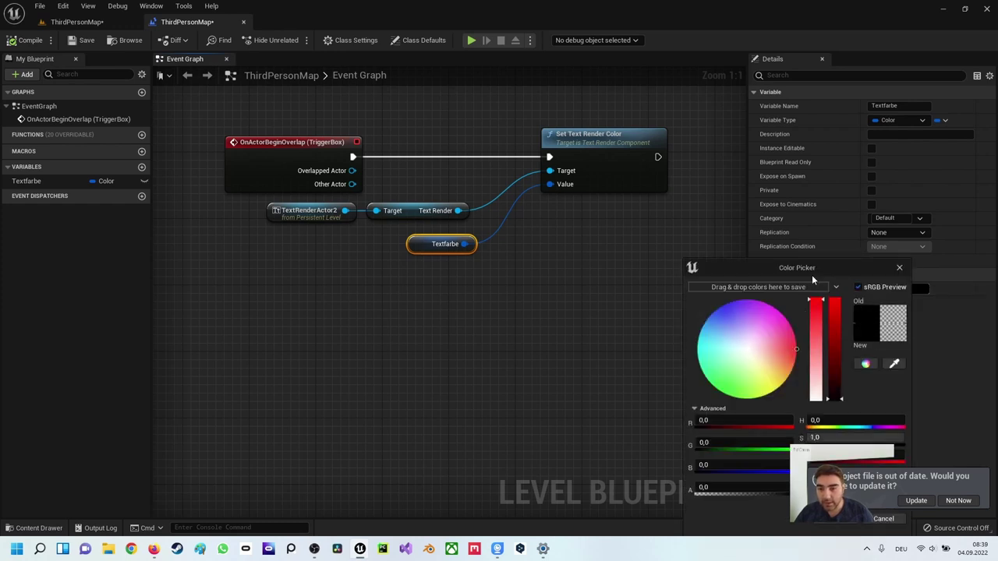
pyautogui.moveTo(831, 366); pyautogui.dragTo(843, 269)
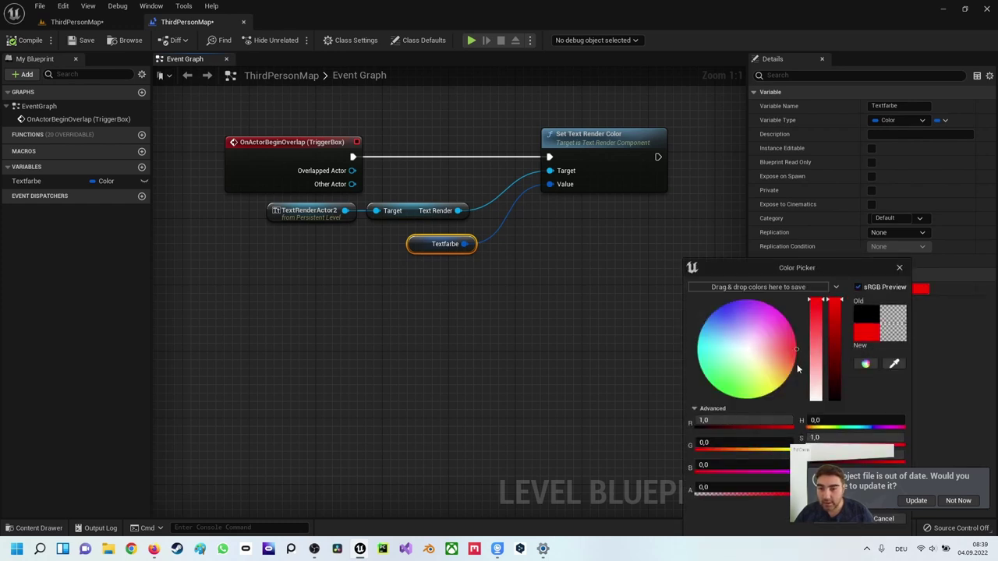
pyautogui.moveTo(792, 360); pyautogui.dragTo(730, 394)
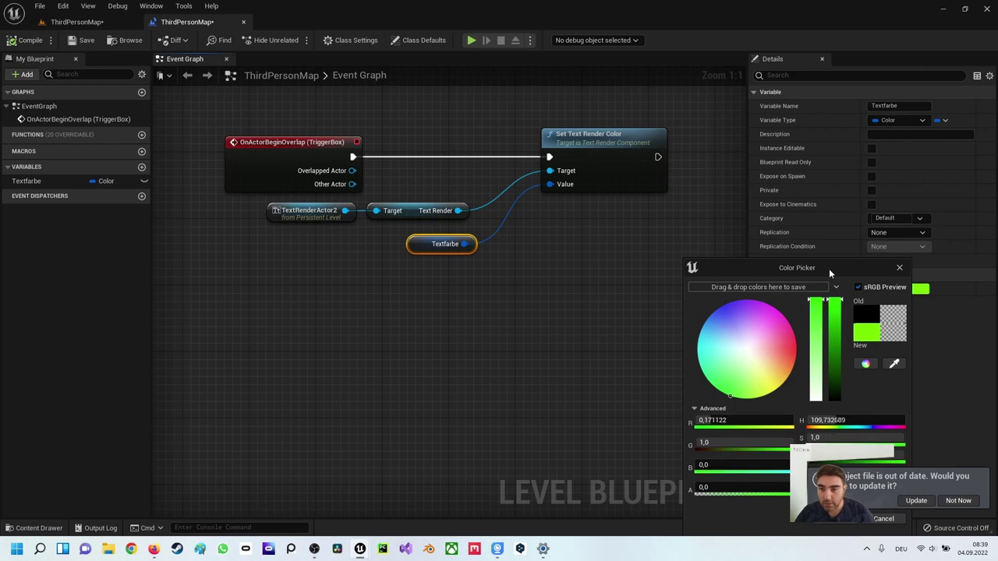
pyautogui.moveTo(828, 268); pyautogui.dragTo(842, 124)
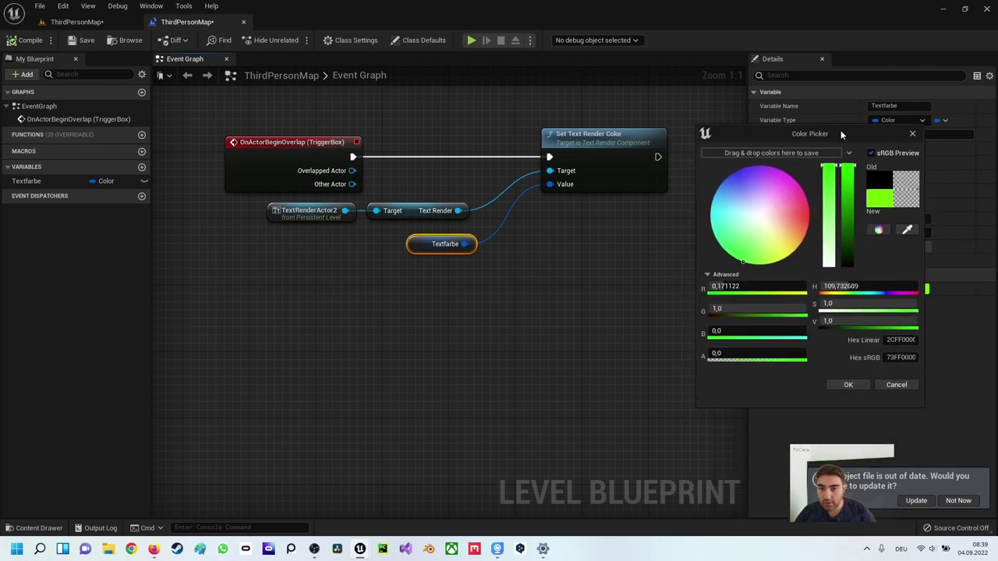
pyautogui.click(843, 375)
# Step: Compile the Level Blueprint and save the ThirdPersonMap level
pyautogui.click(584, 286)
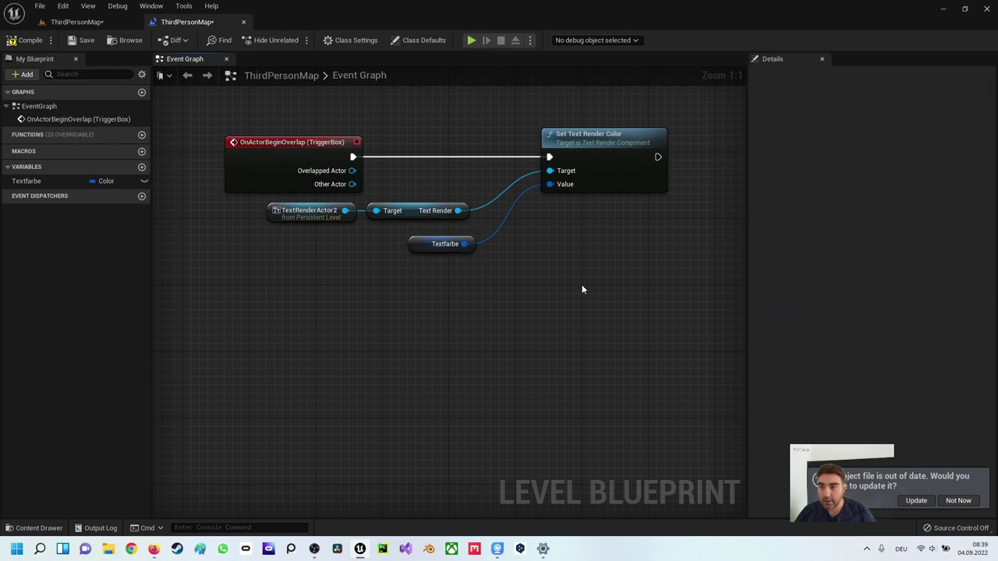
pyautogui.click(25, 39)
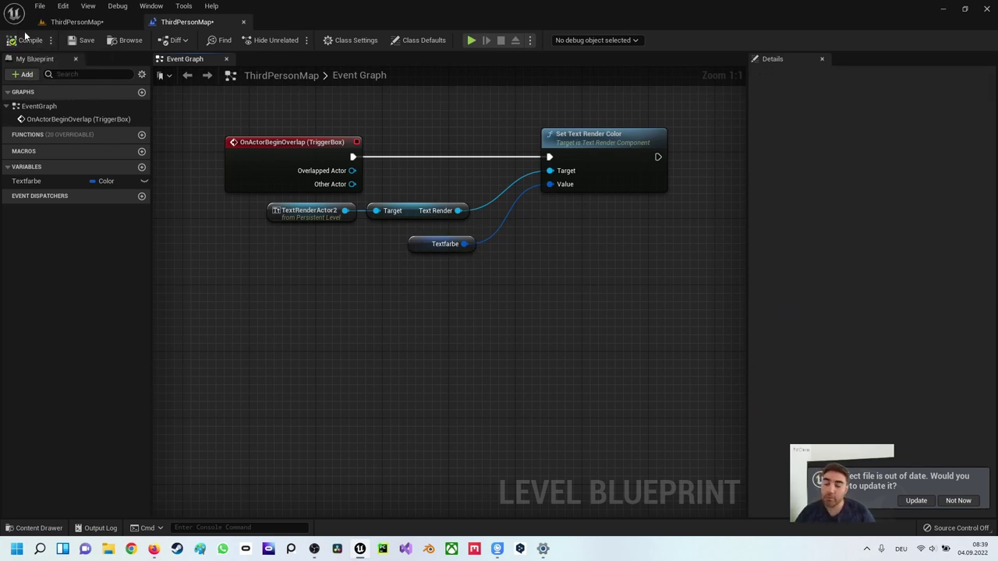
pyautogui.click(72, 42)
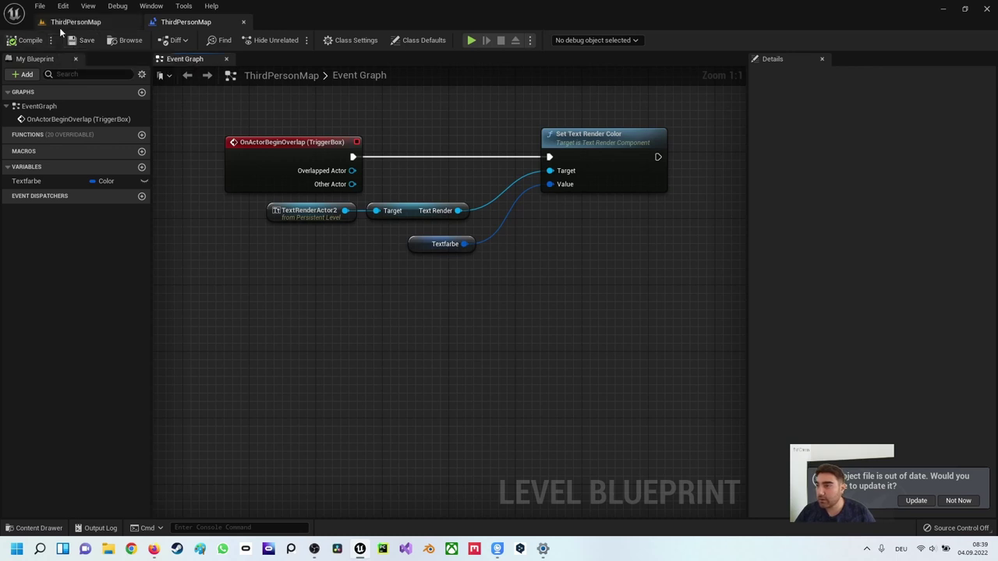
# Step: Play-test by walking into the trigger so Guten Tag turns green, then return to the Level Blueprint
pyautogui.click(76, 23)
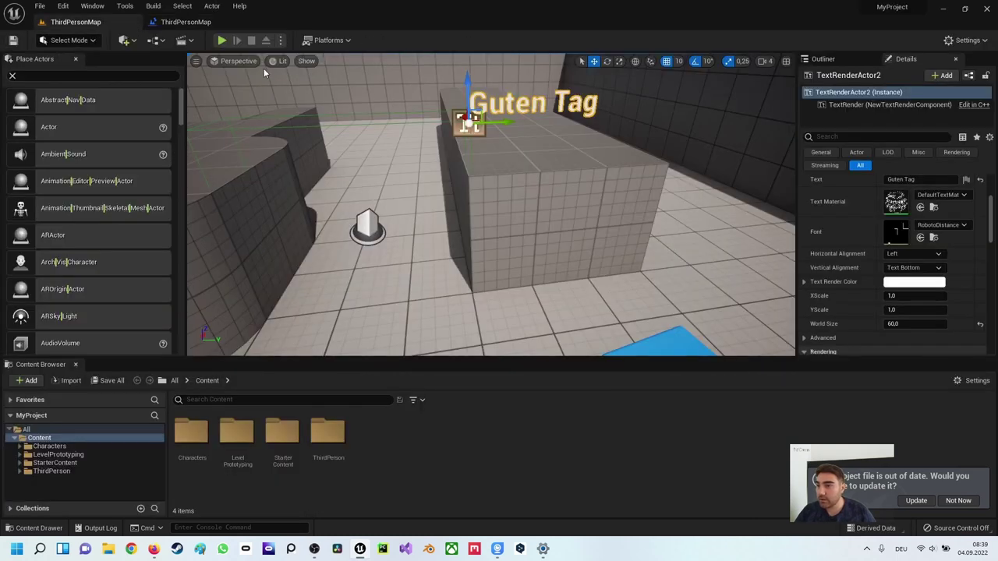
pyautogui.click(221, 42)
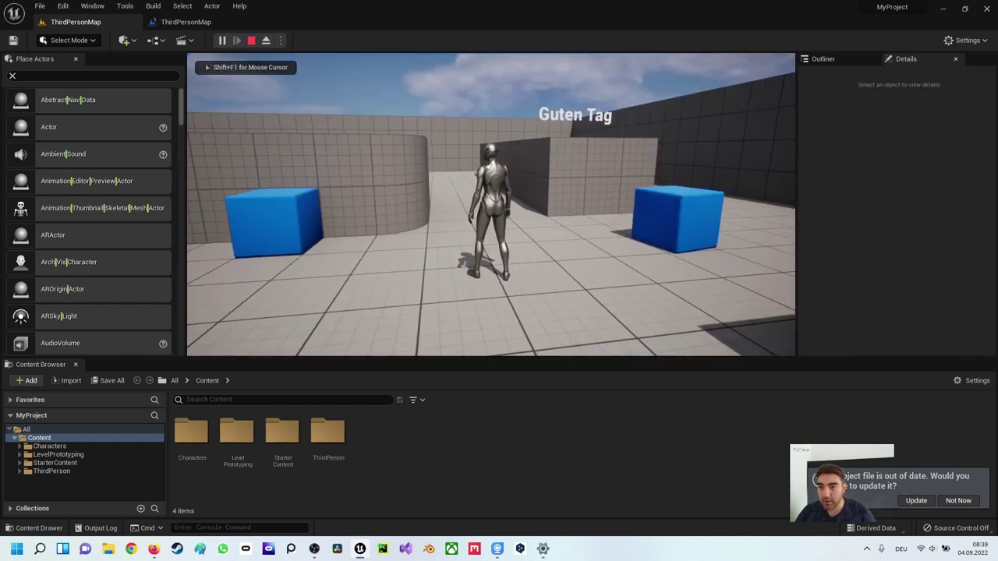
pyautogui.press('w')
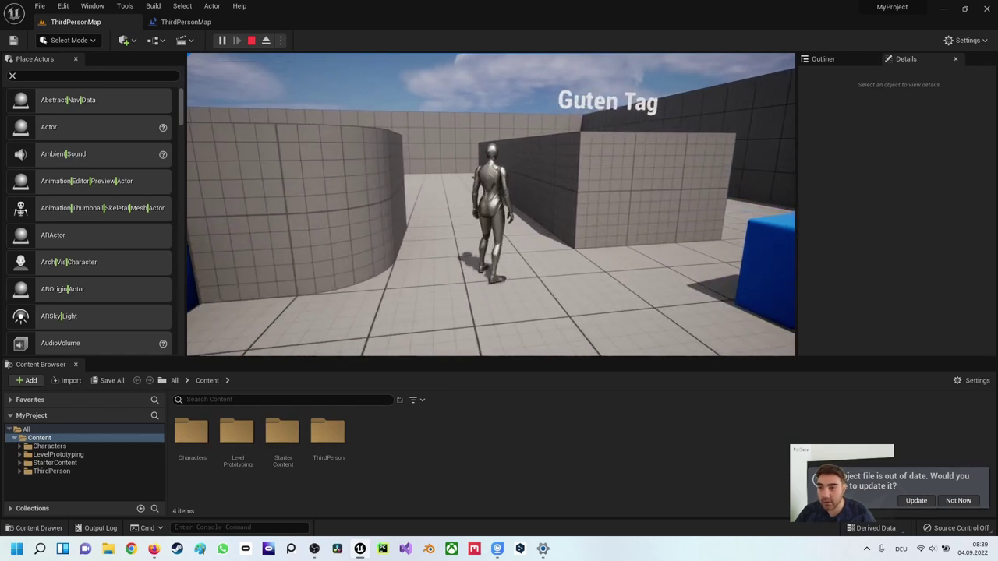
pyautogui.press('s')
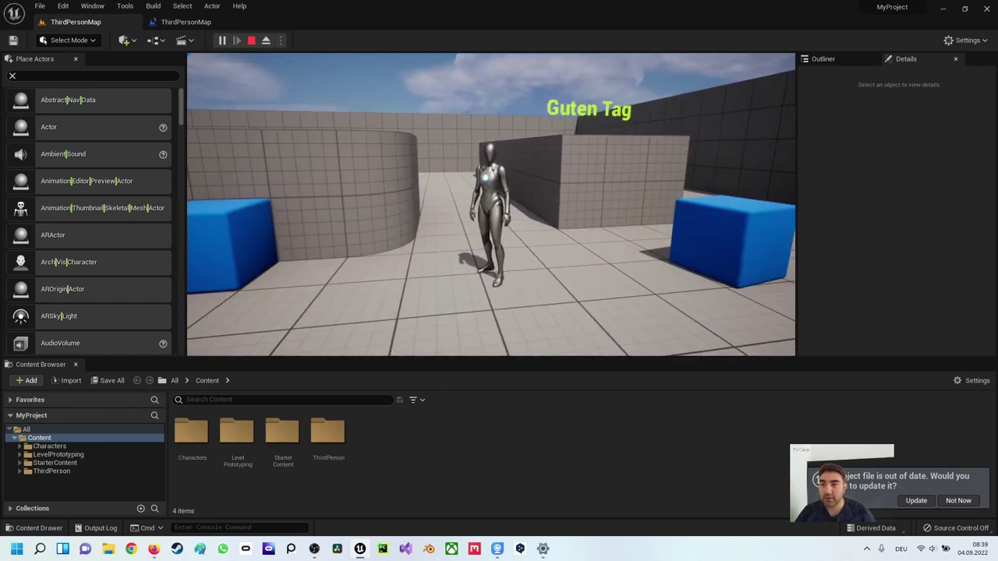
pyautogui.press('Escape')
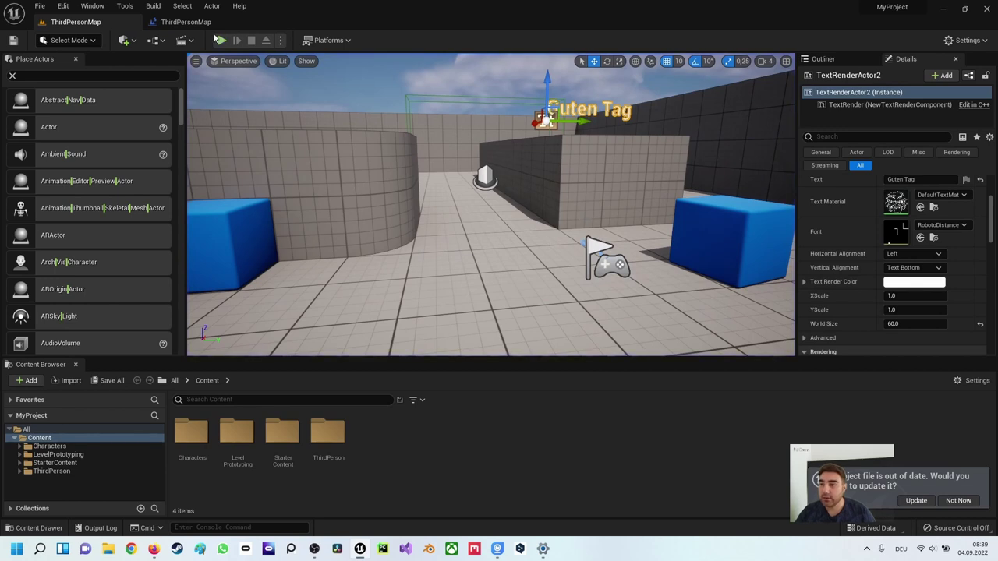
pyautogui.click(185, 22)
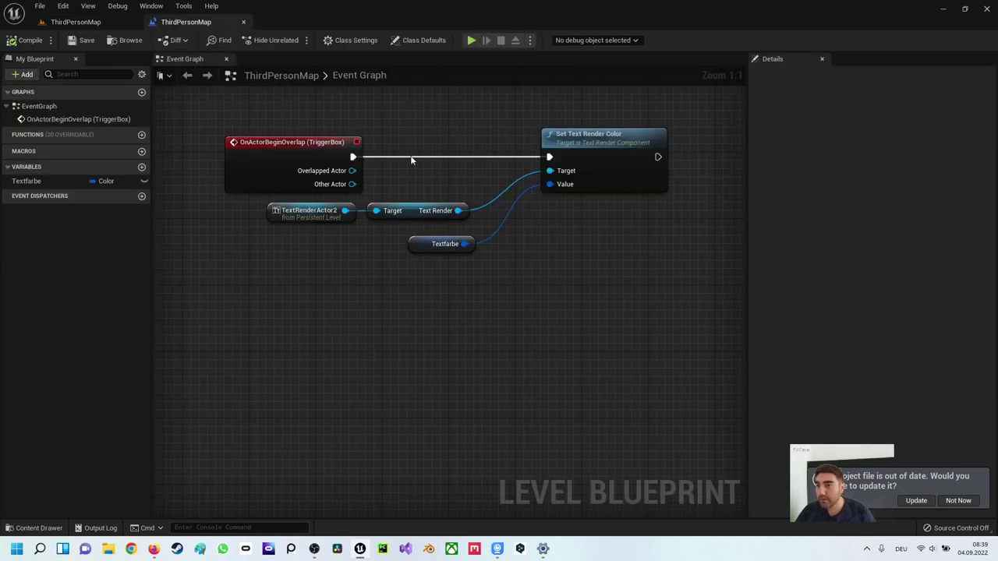
# Step: Drag a Point Light from Place Actors > Lights into the level and raise it in front of the wall
pyautogui.click(95, 22)
pyautogui.click(69, 73)
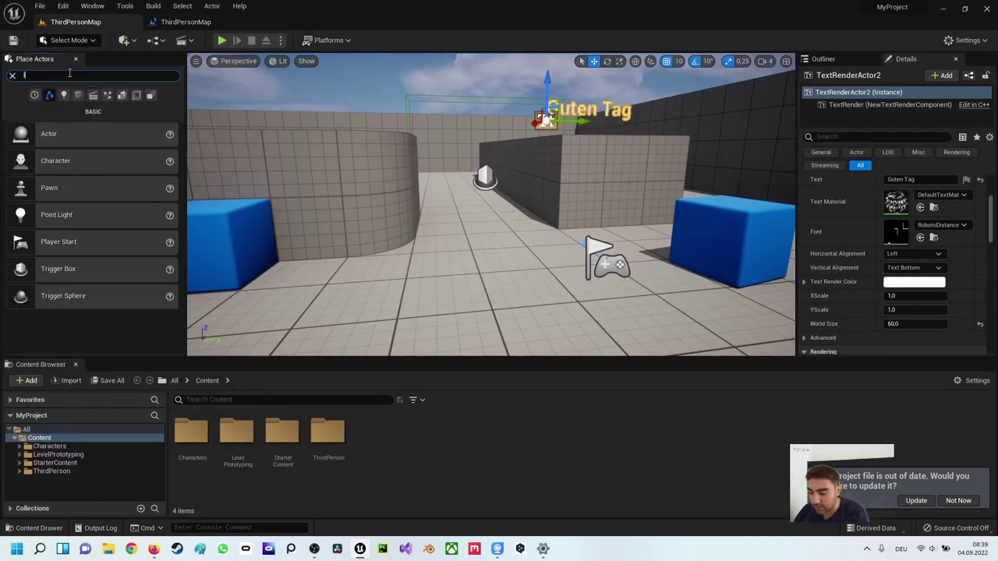
pyautogui.click(12, 75)
pyautogui.click(64, 95)
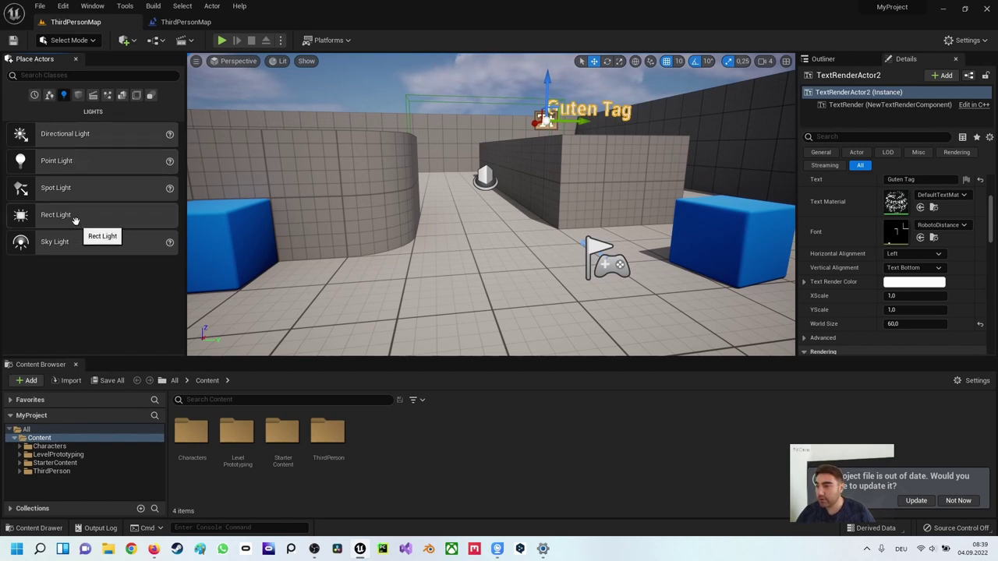
pyautogui.moveTo(68, 168); pyautogui.dragTo(501, 232)
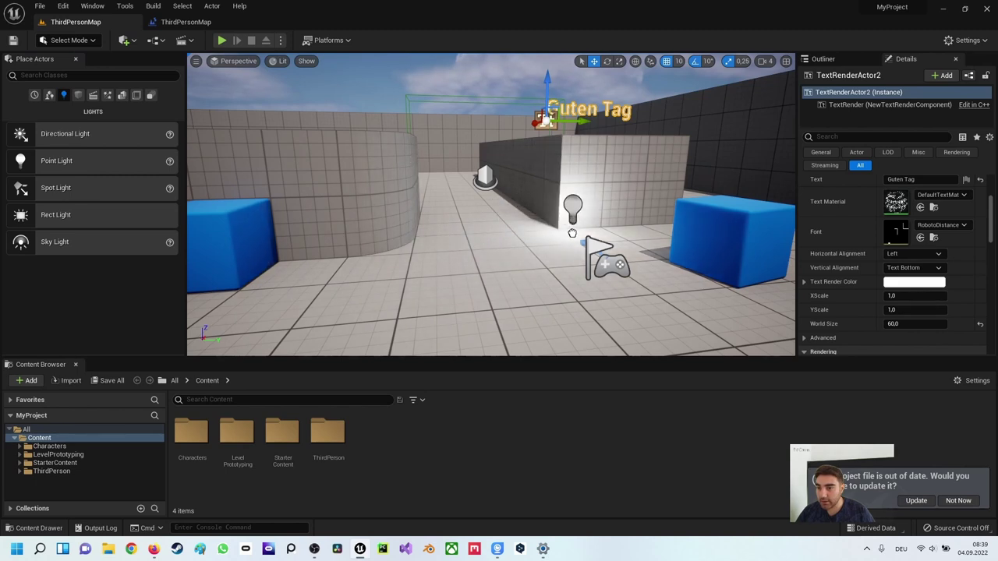
pyautogui.moveTo(502, 232); pyautogui.dragTo(577, 226)
pyautogui.moveTo(577, 185); pyautogui.dragTo(585, 122)
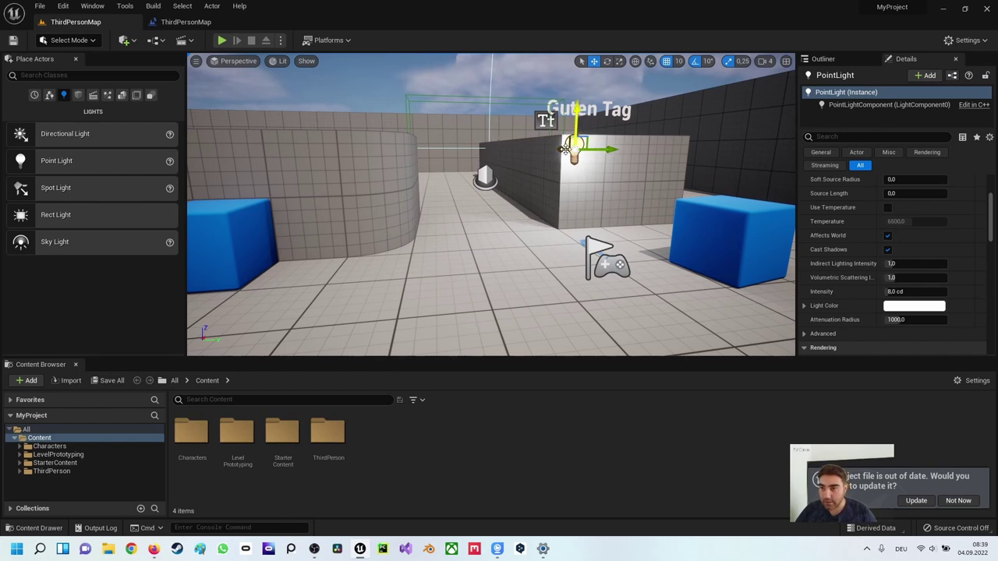
pyautogui.moveTo(564, 148)
pyautogui.mouseDown()
pyautogui.moveTo(601, 148)
pyautogui.moveTo(440, 177)
pyautogui.moveTo(628, 123)
pyautogui.moveTo(551, 134)
pyautogui.mouseUp()
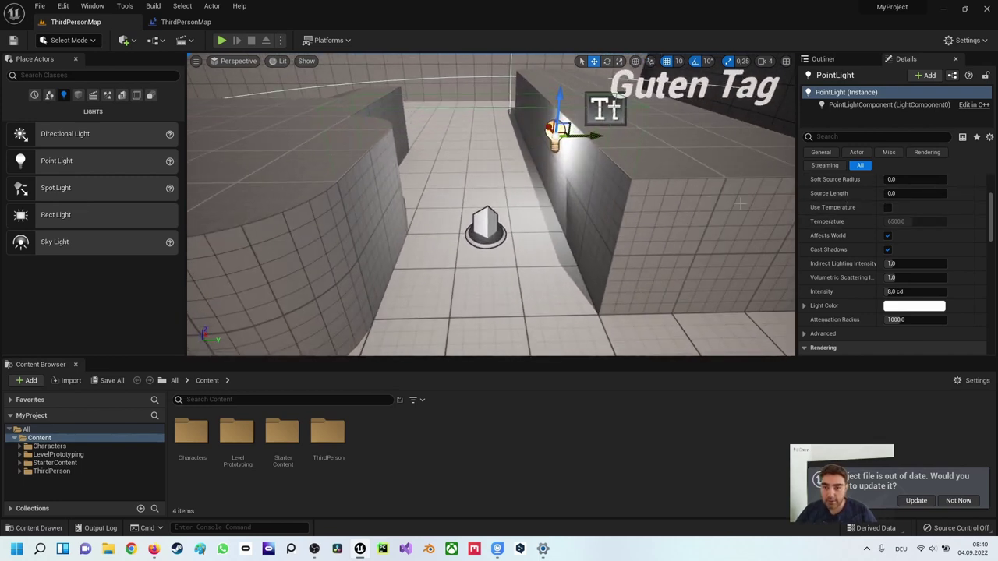
# Step: Uncheck the Point Light's Rendering > Visible option so it starts hidden, then return to the Level Blueprint
pyautogui.scroll(-2, 831, 258)
pyautogui.scroll(-2, 867, 267)
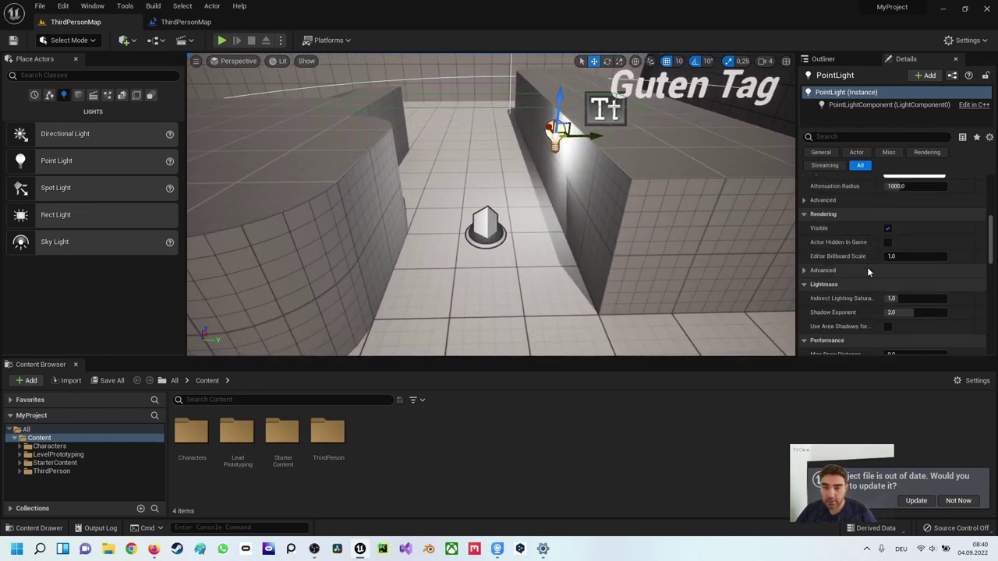
pyautogui.click(887, 228)
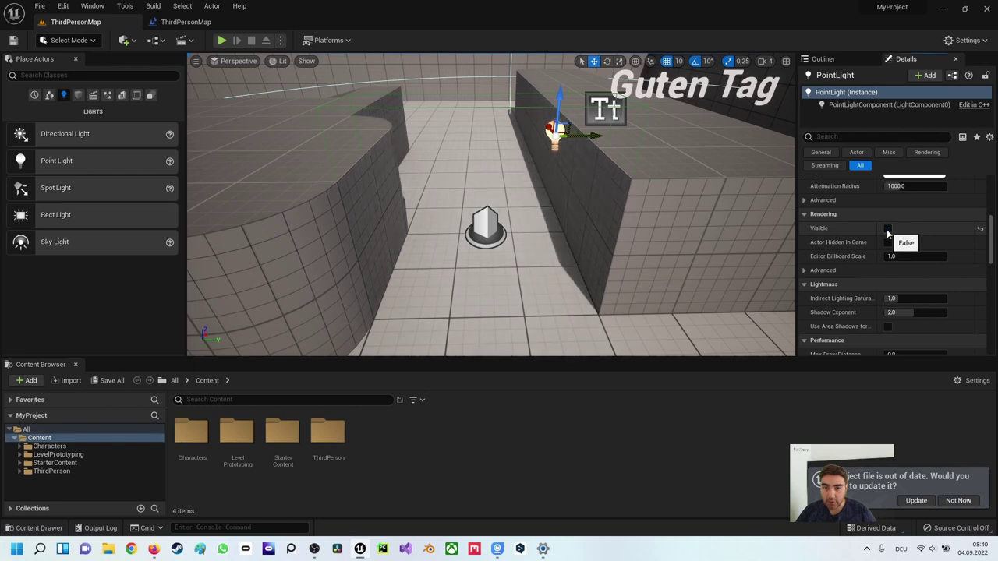
pyautogui.click(557, 155)
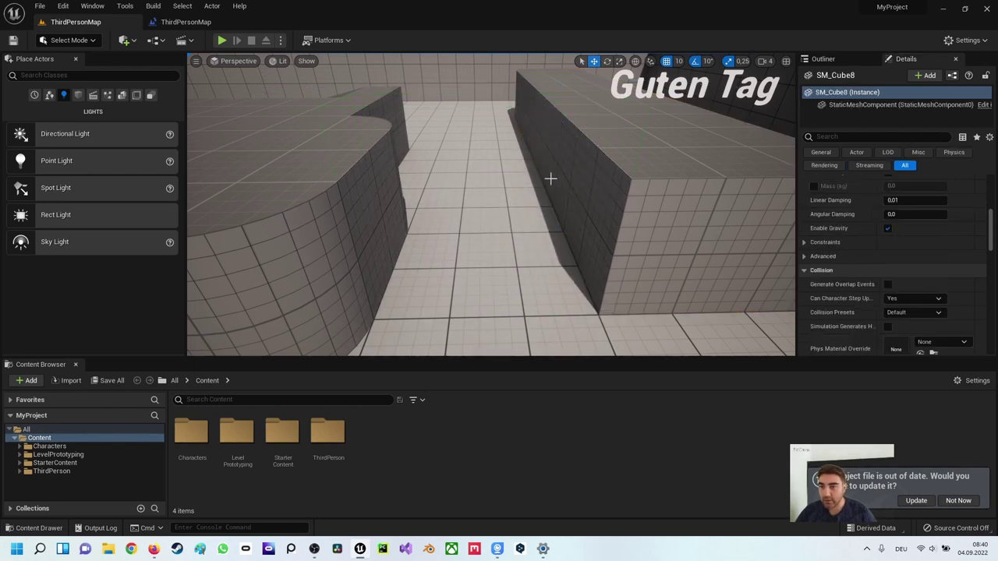
pyautogui.press('g')
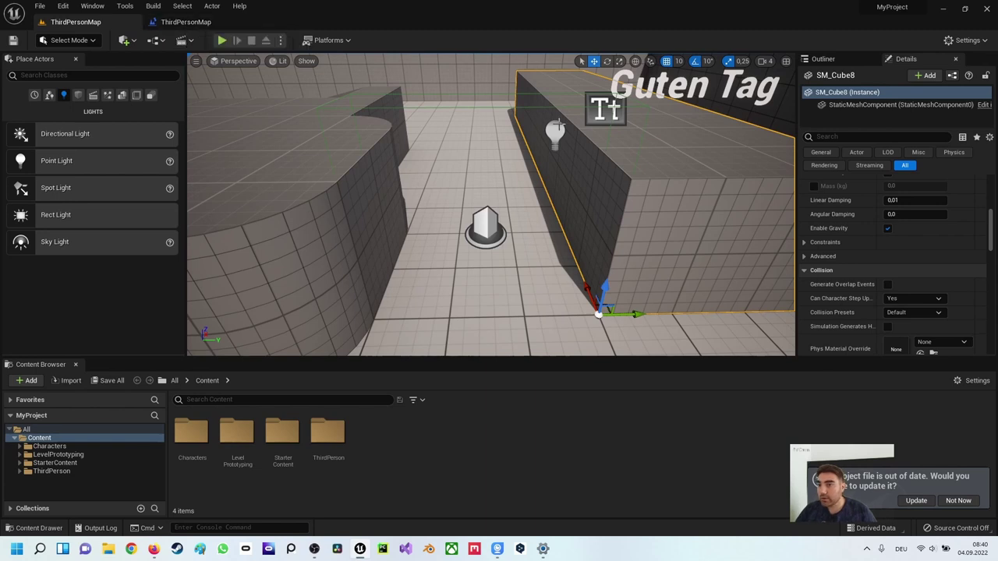
pyautogui.click(555, 133)
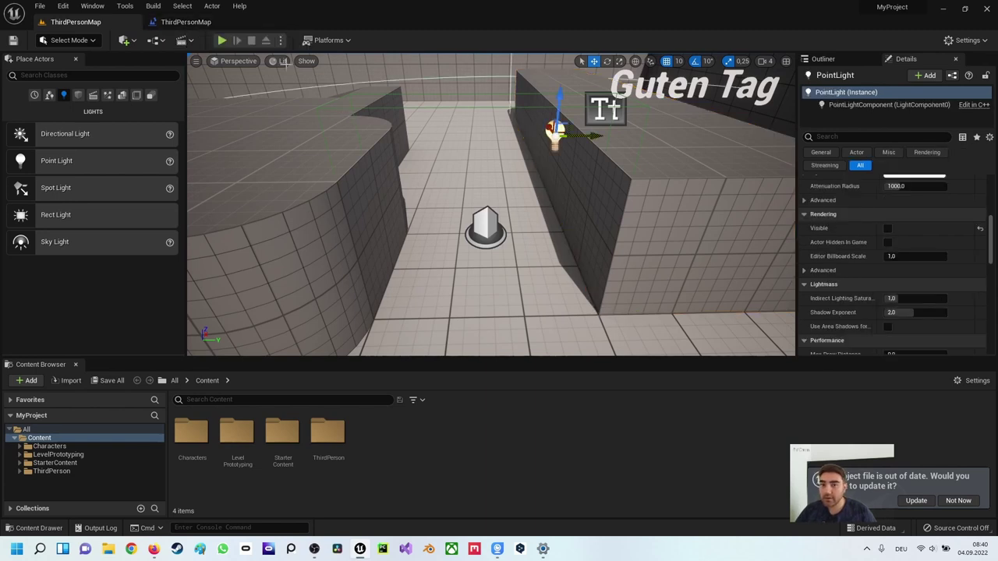
pyautogui.click(181, 22)
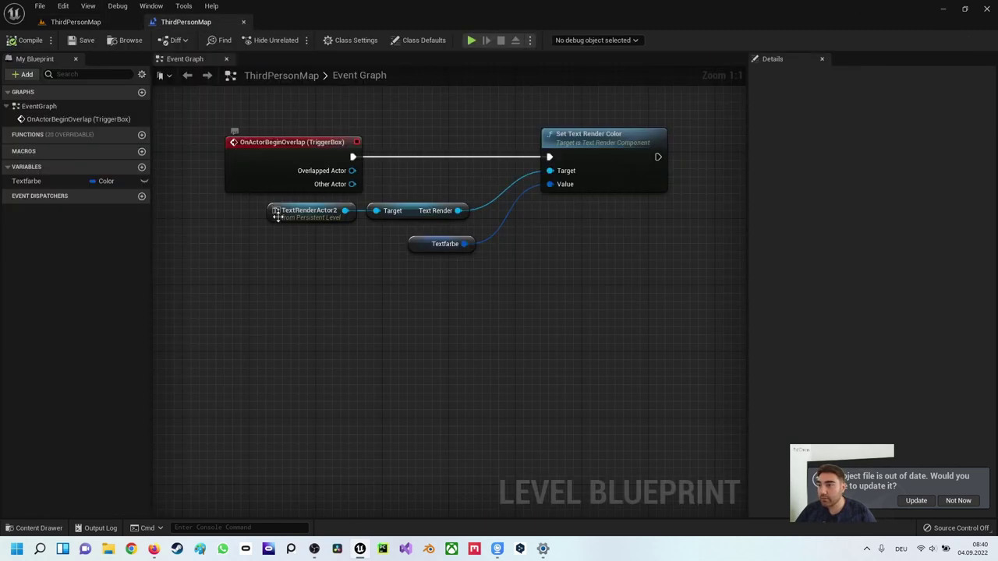
# Step: Create a reference to the PointLight actor in the Level Blueprint graph
pyautogui.scroll(-1, 400, 214)
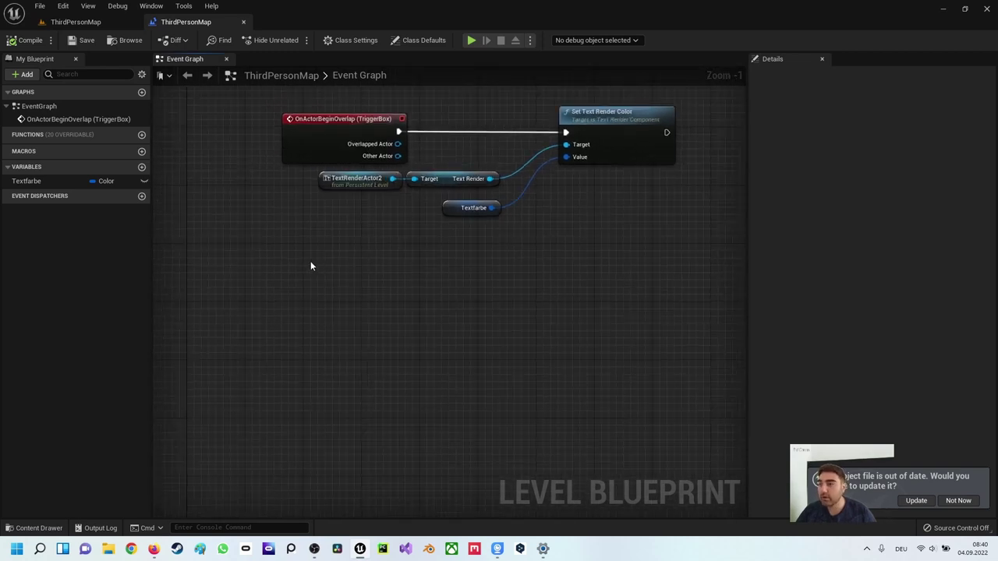
pyautogui.rightClick(288, 257)
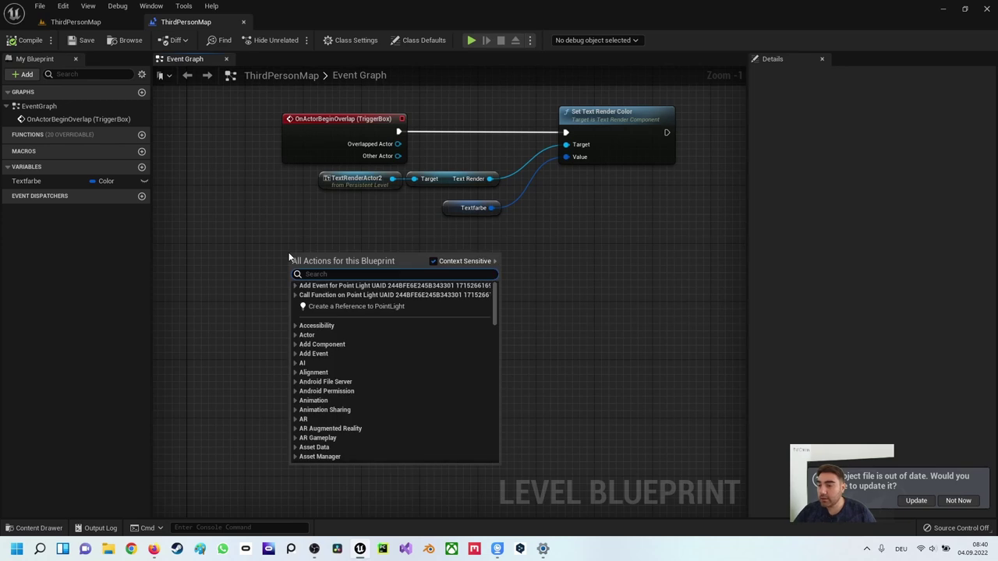
pyautogui.click(296, 286)
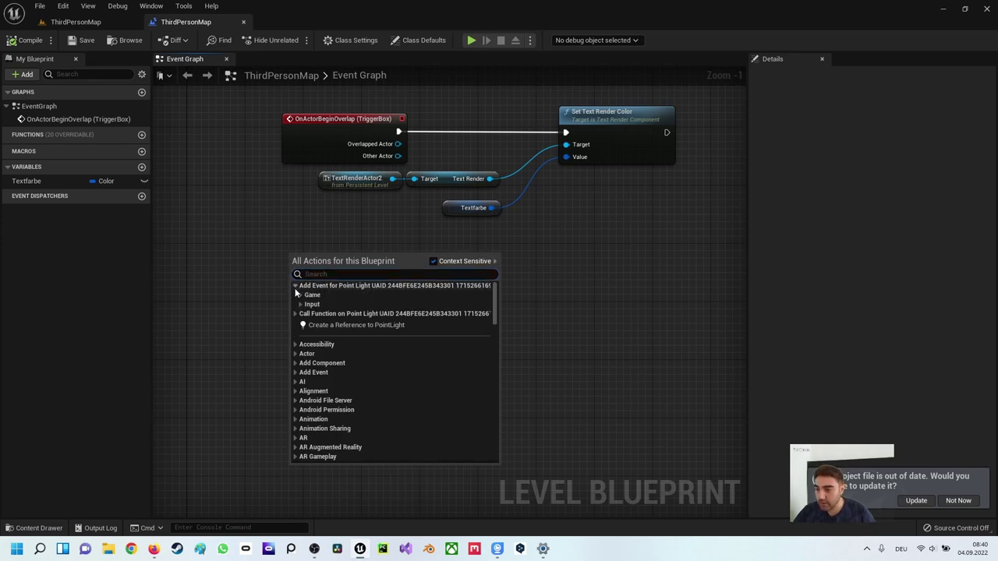
pyautogui.click(296, 286)
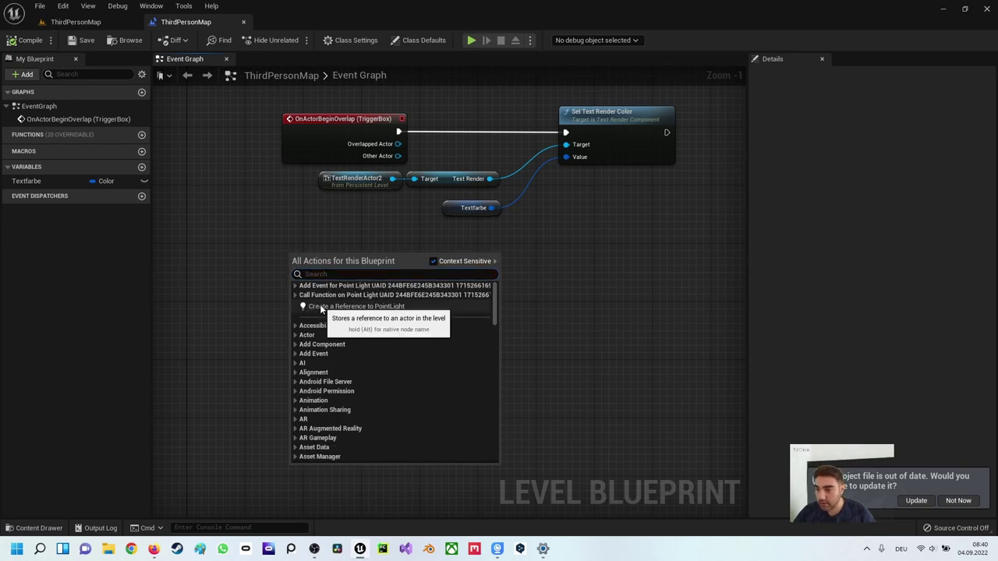
pyautogui.click(320, 306)
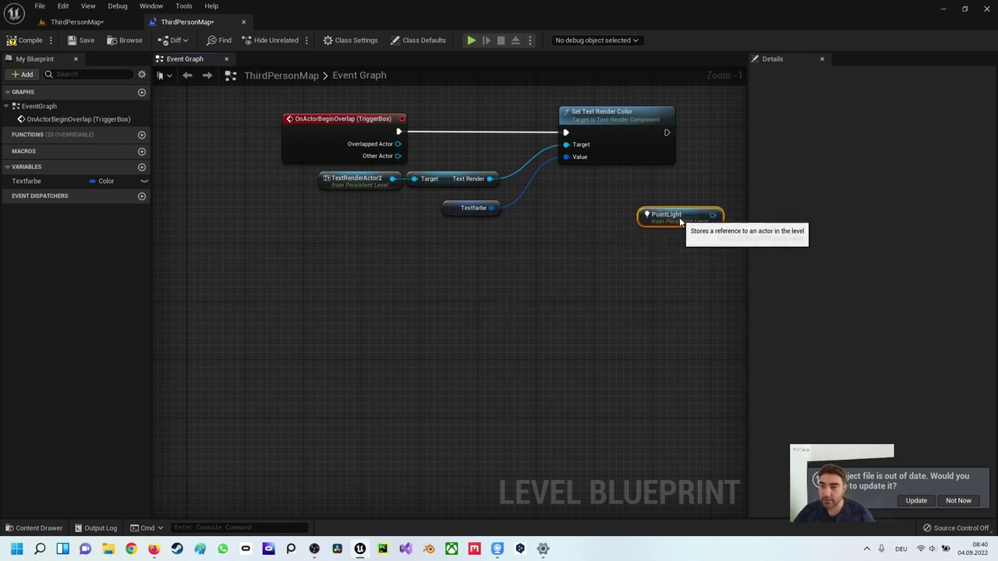
pyautogui.moveTo(466, 285); pyautogui.dragTo(719, 205)
pyautogui.moveTo(635, 275); pyautogui.dragTo(483, 360, button='right')
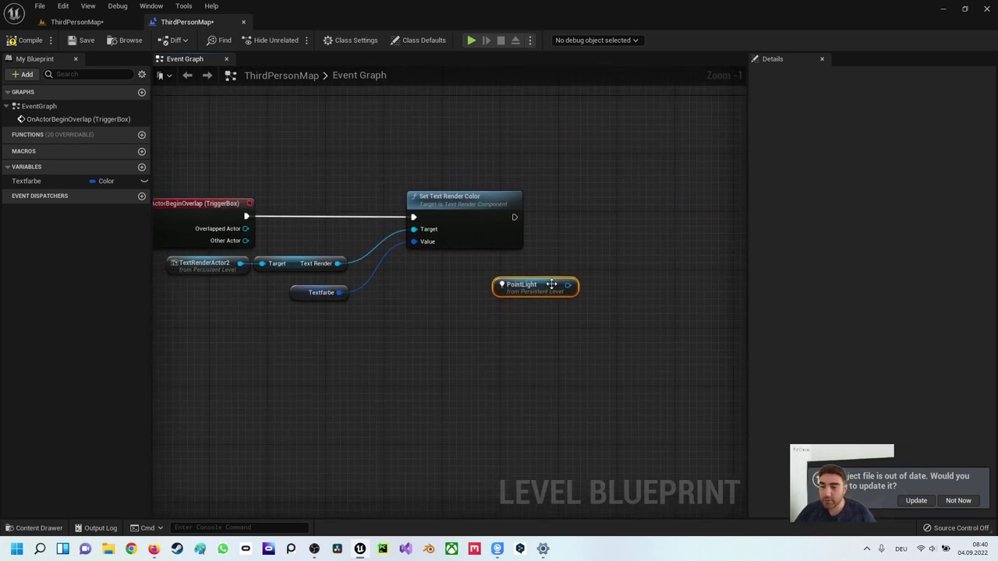
# Step: Add Set Visibility for the PointLight's Point Light Component, executed after Set Text Render Color
pyautogui.moveTo(567, 285); pyautogui.dragTo(642, 247)
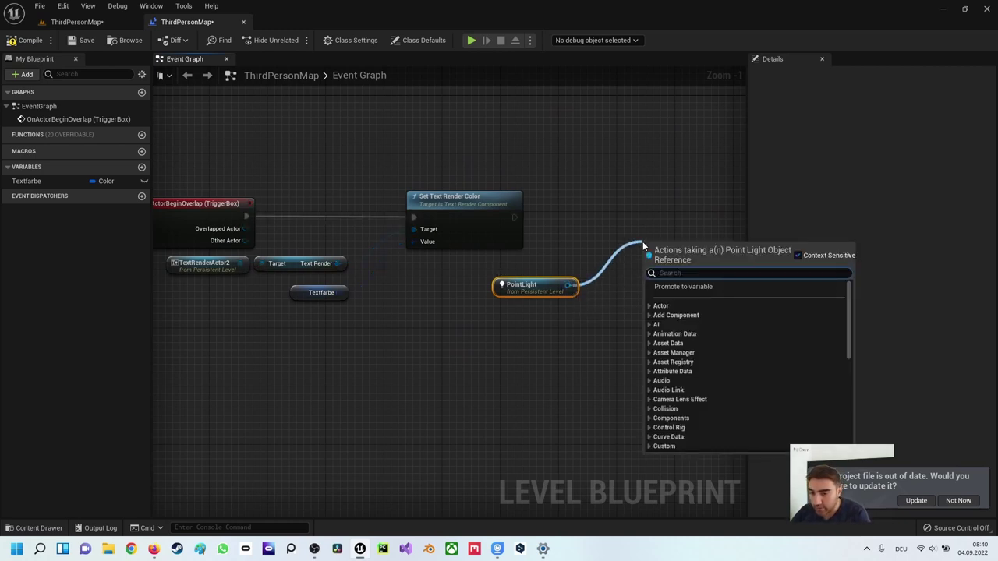
pyautogui.write('visi')
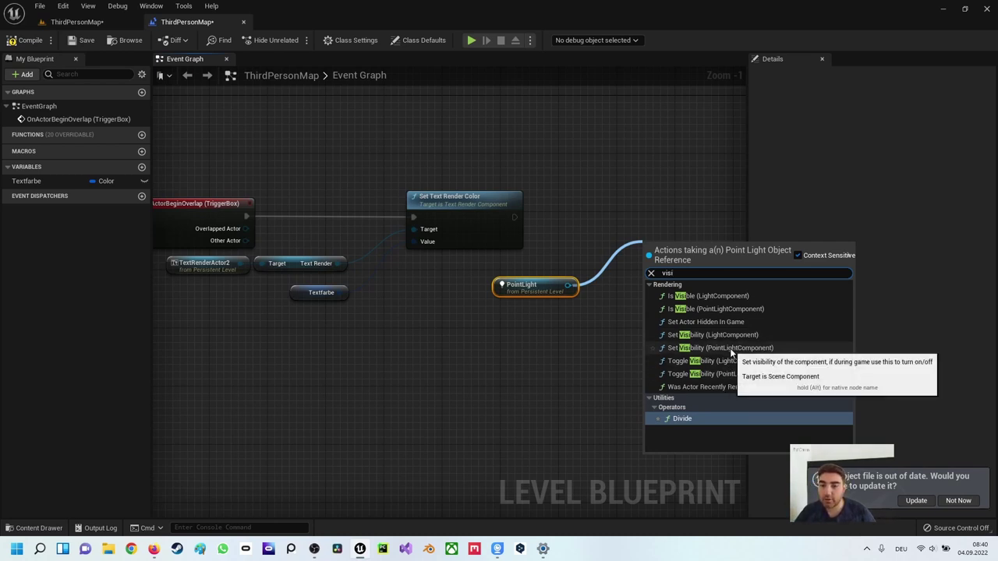
pyautogui.click(731, 353)
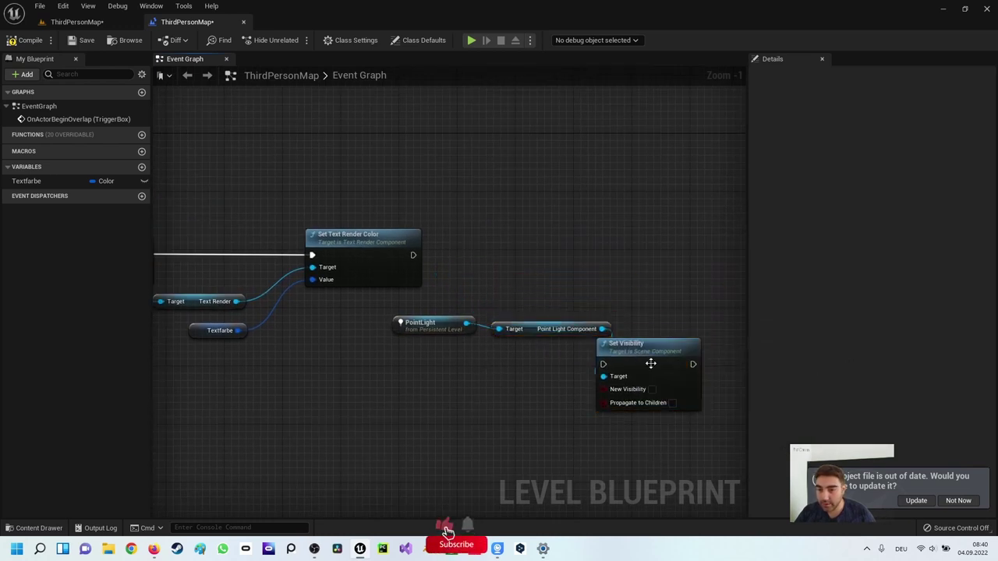
pyautogui.moveTo(650, 363); pyautogui.dragTo(651, 257)
pyautogui.moveTo(413, 255); pyautogui.dragTo(626, 255)
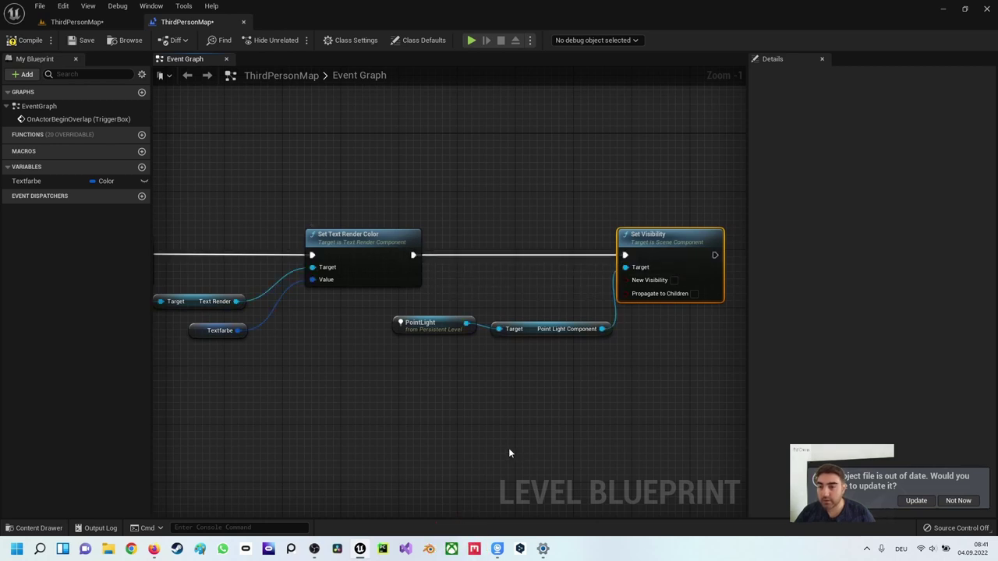
pyautogui.scroll(-2, 558, 450)
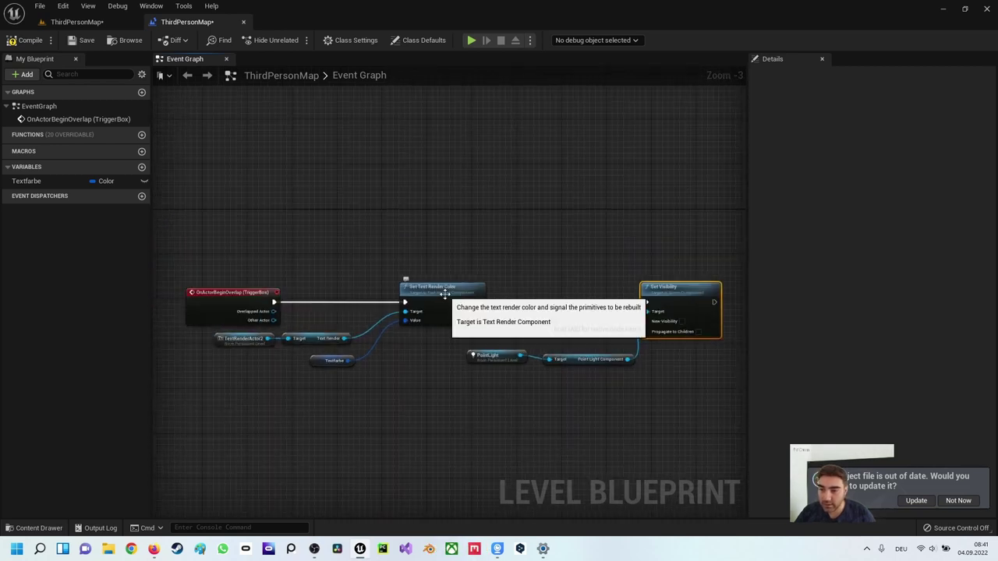
pyautogui.scroll(3, 633, 393)
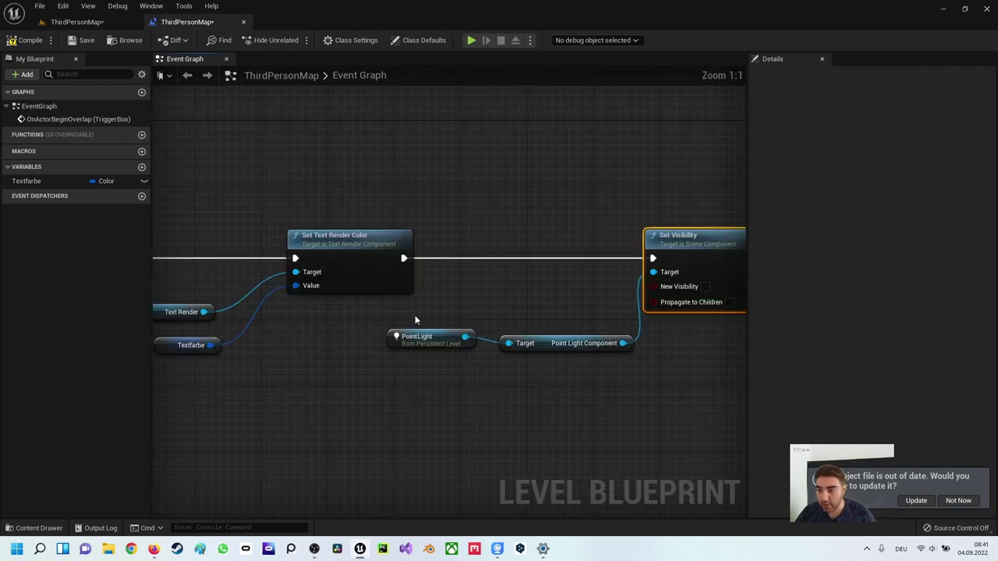
pyautogui.moveTo(414, 317); pyautogui.dragTo(566, 386)
pyautogui.click(572, 374)
pyautogui.moveTo(671, 331); pyautogui.dragTo(574, 333, button='right')
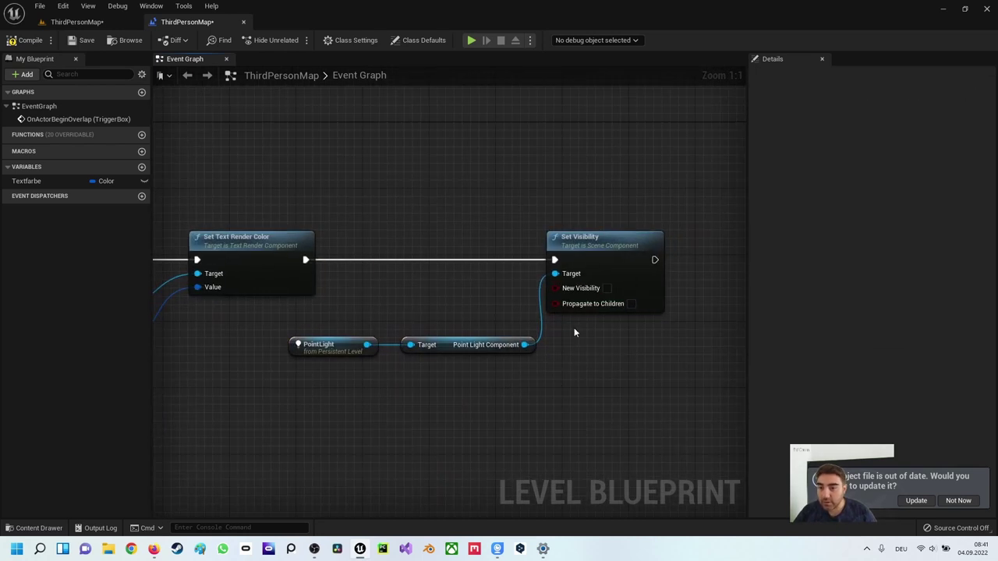
pyautogui.click(472, 42)
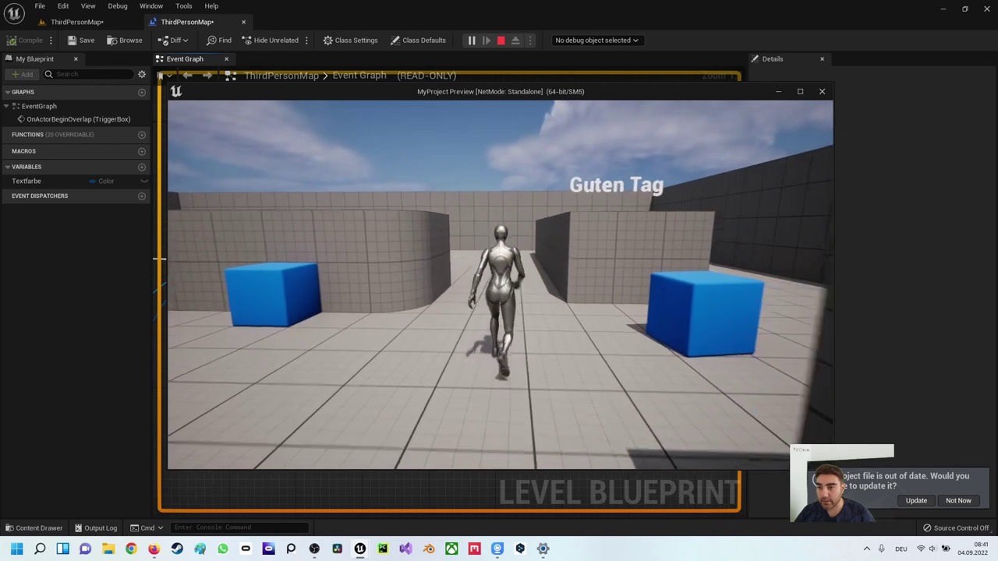
pyautogui.press('w')
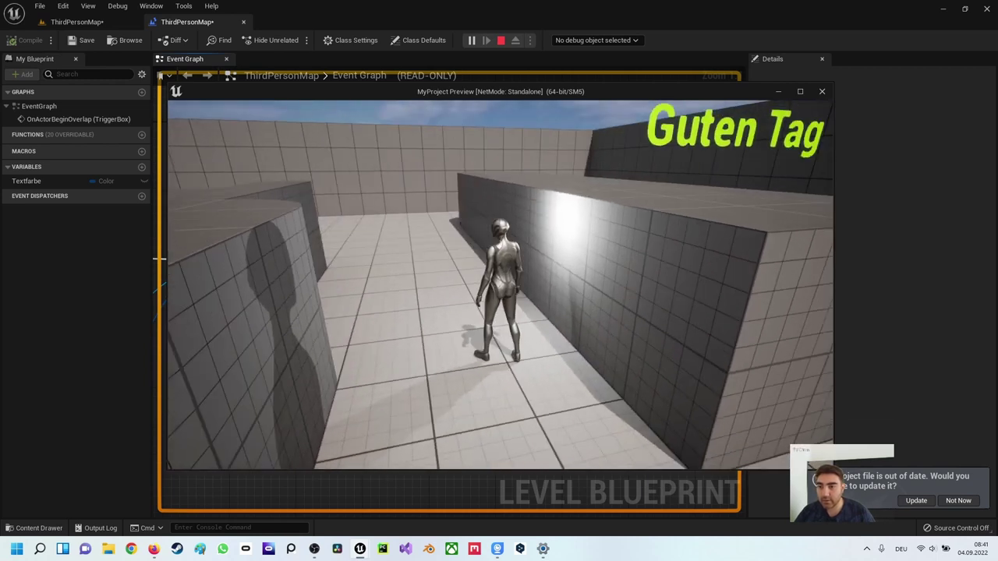
pyautogui.press('Escape')
pyautogui.moveTo(635, 292); pyautogui.dragTo(566, 190, button='right')
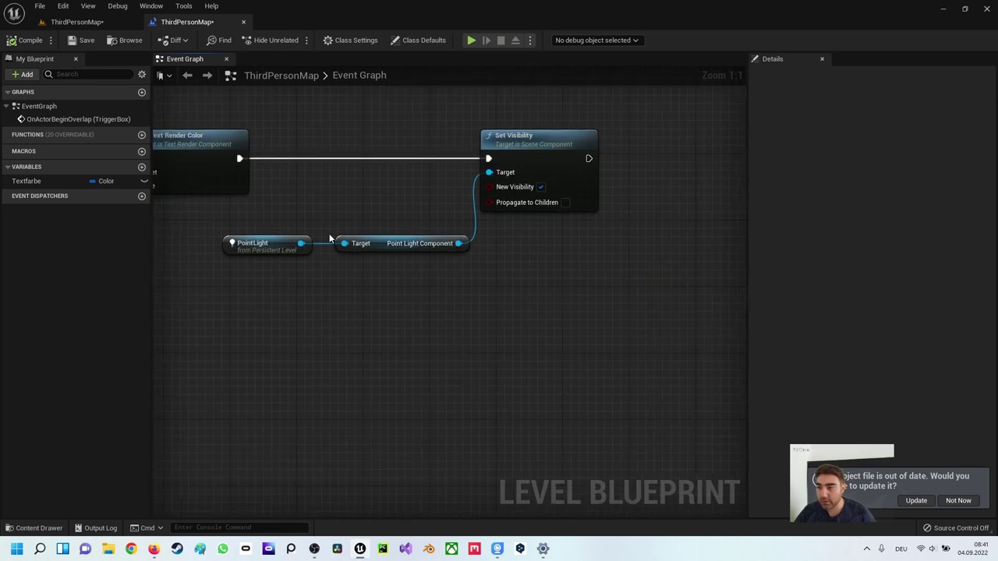
# Step: Add Set Light Color for the Point Light Component, executed after Set Visibility
pyautogui.moveTo(302, 243); pyautogui.dragTo(513, 340)
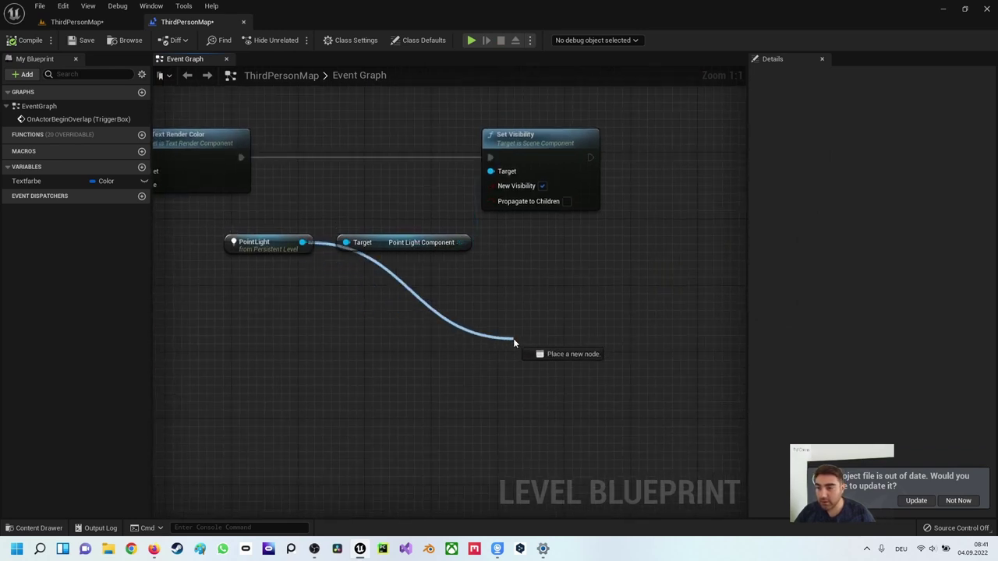
pyautogui.write('setcol')
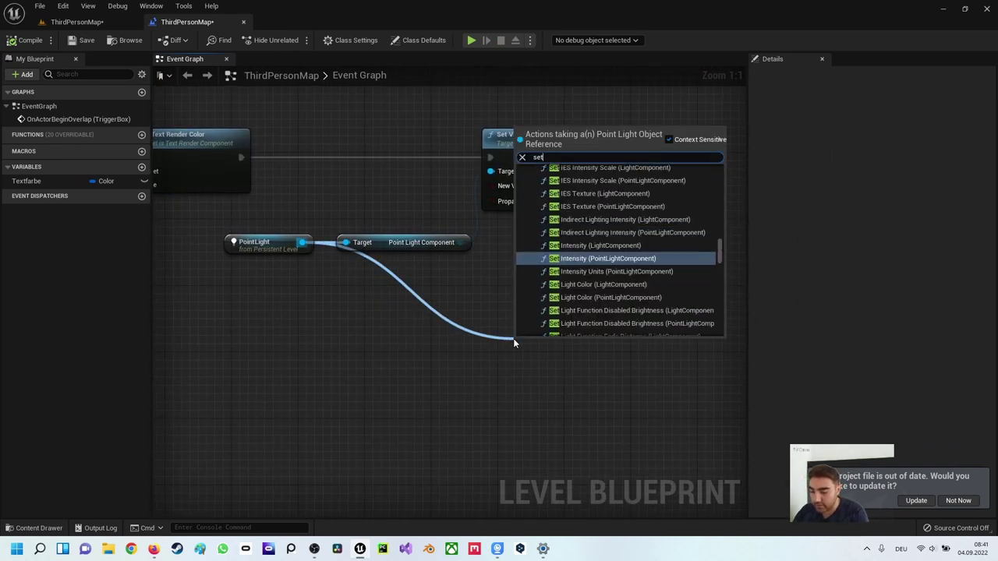
pyautogui.press('BackSpace')
pyautogui.press('BackSpace')
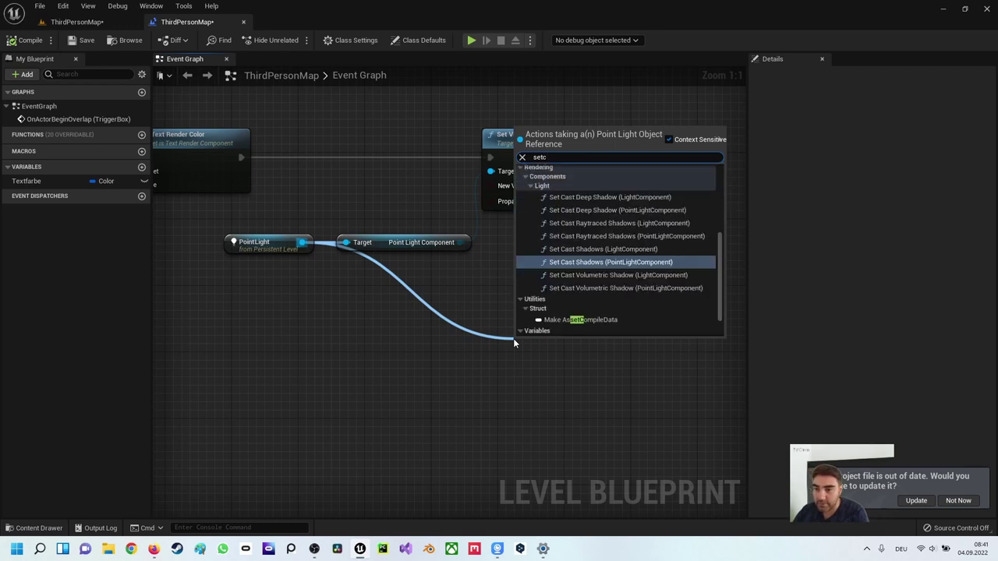
pyautogui.press('BackSpace')
pyautogui.press('BackSpace')
pyautogui.press('BackSpace')
pyautogui.press('BackSpace')
pyautogui.write('co')
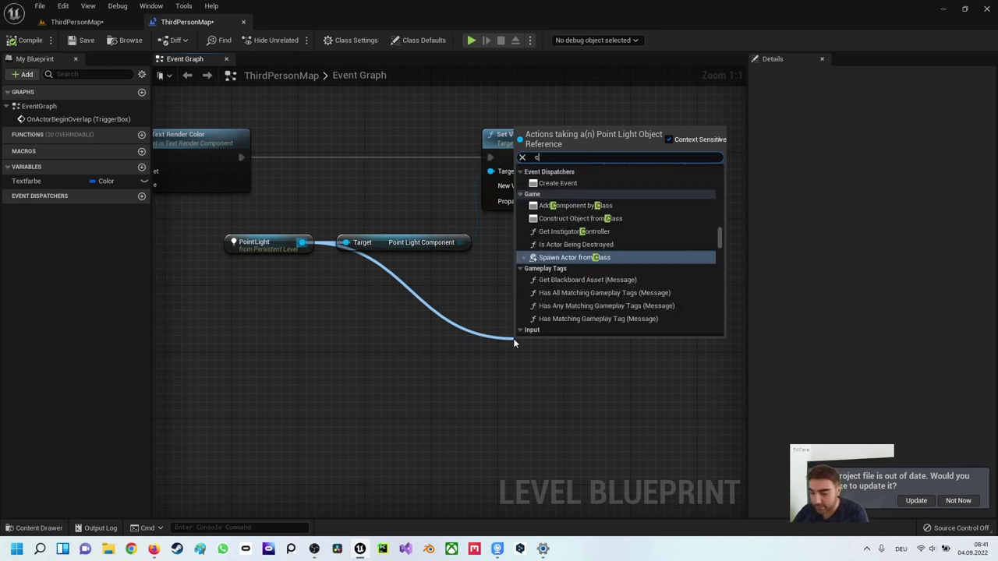
pyautogui.write('lor')
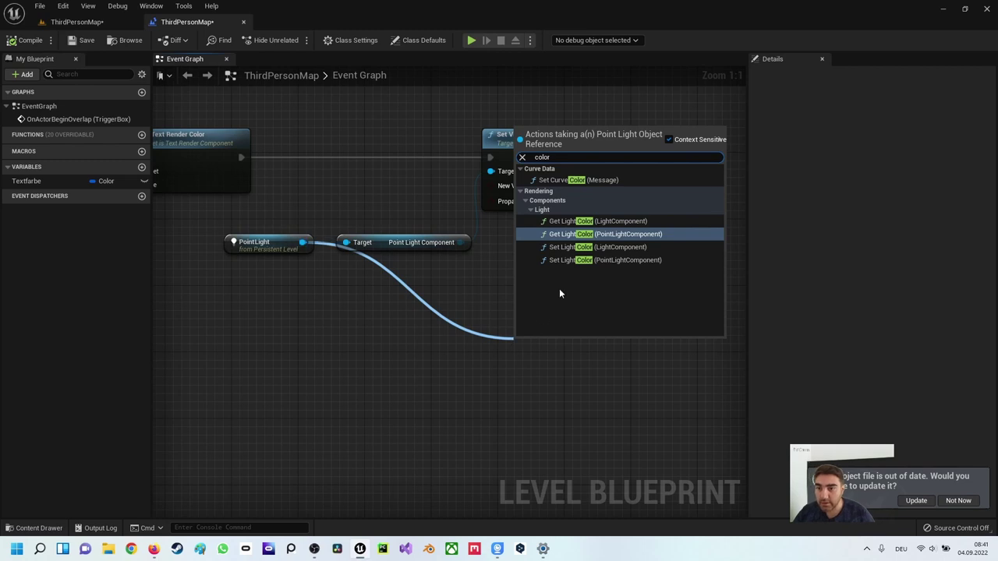
pyautogui.click(629, 258)
pyautogui.moveTo(514, 347)
pyautogui.mouseDown()
pyautogui.moveTo(569, 316)
pyautogui.moveTo(645, 134)
pyautogui.mouseUp()
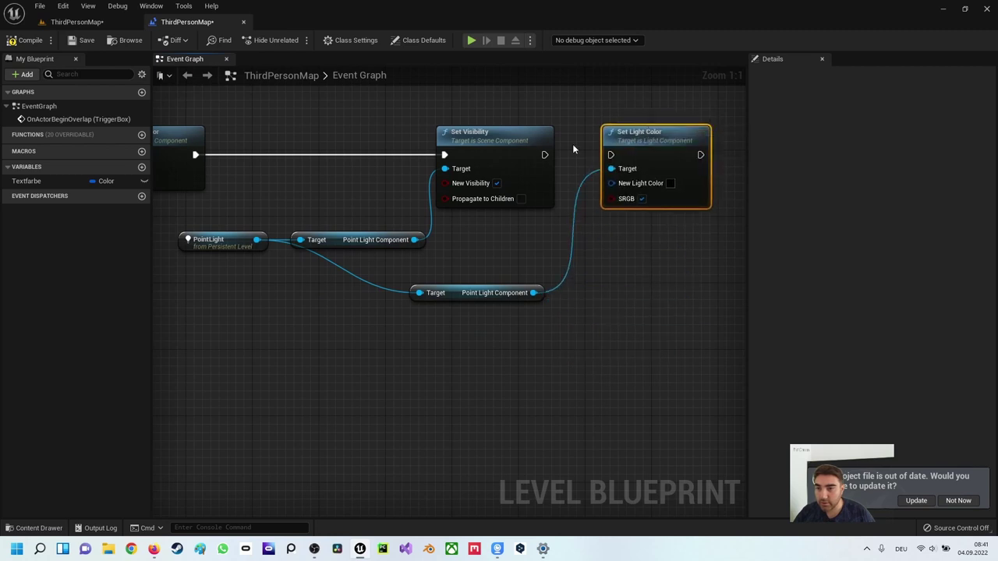
pyautogui.moveTo(544, 155); pyautogui.dragTo(610, 154)
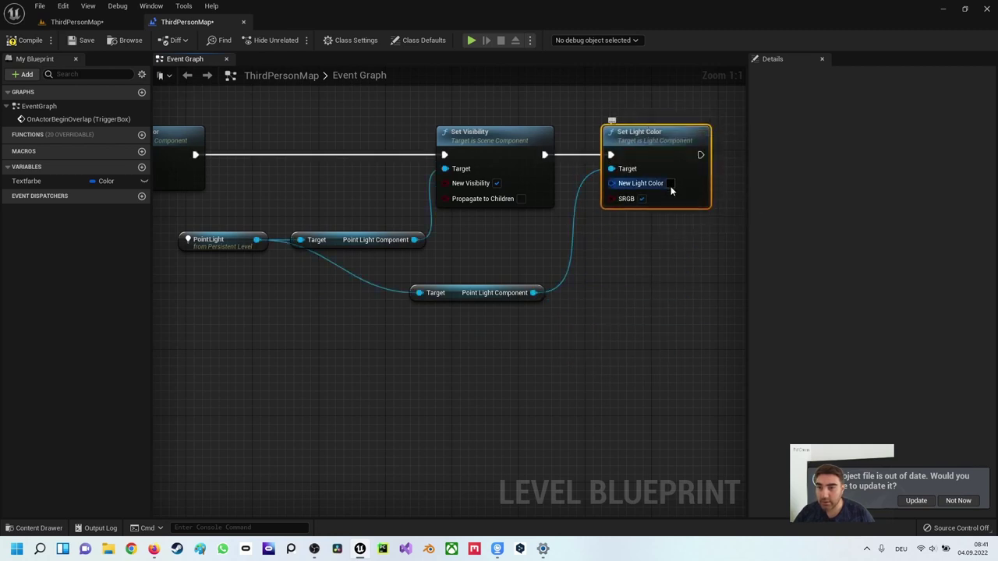
# Step: Set the new light colour to orange in the Color Picker
pyautogui.click(670, 183)
pyautogui.moveTo(739, 272)
pyautogui.mouseDown()
pyautogui.moveTo(683, 276)
pyautogui.moveTo(783, 284)
pyautogui.mouseUp()
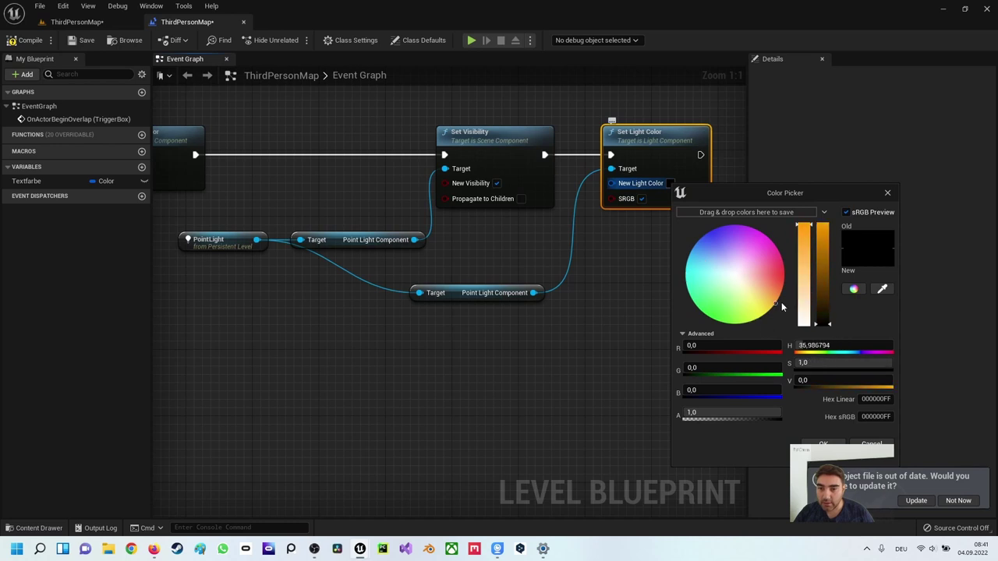
pyautogui.moveTo(794, 193); pyautogui.dragTo(699, 98)
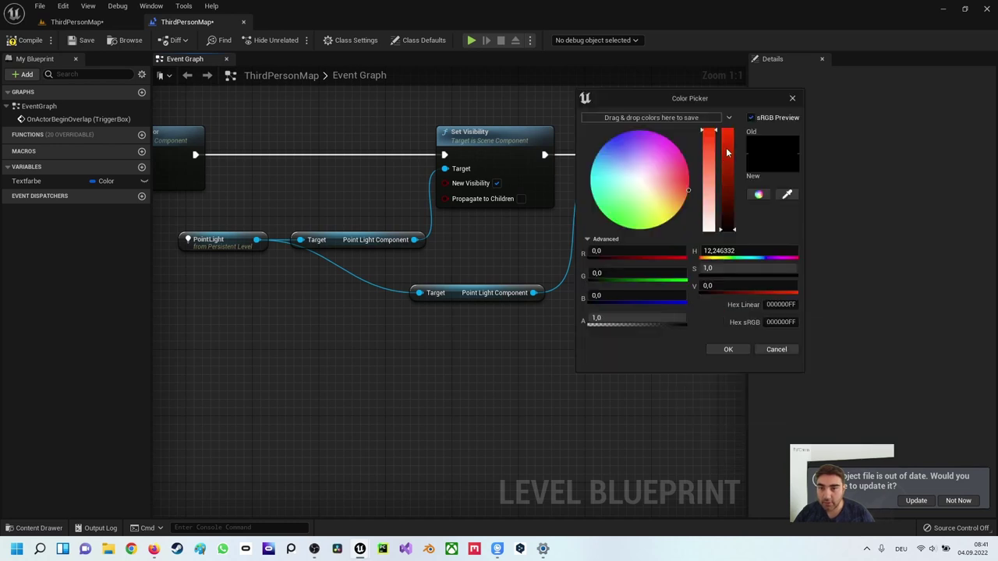
pyautogui.moveTo(727, 229); pyautogui.dragTo(726, 129)
pyautogui.click(727, 352)
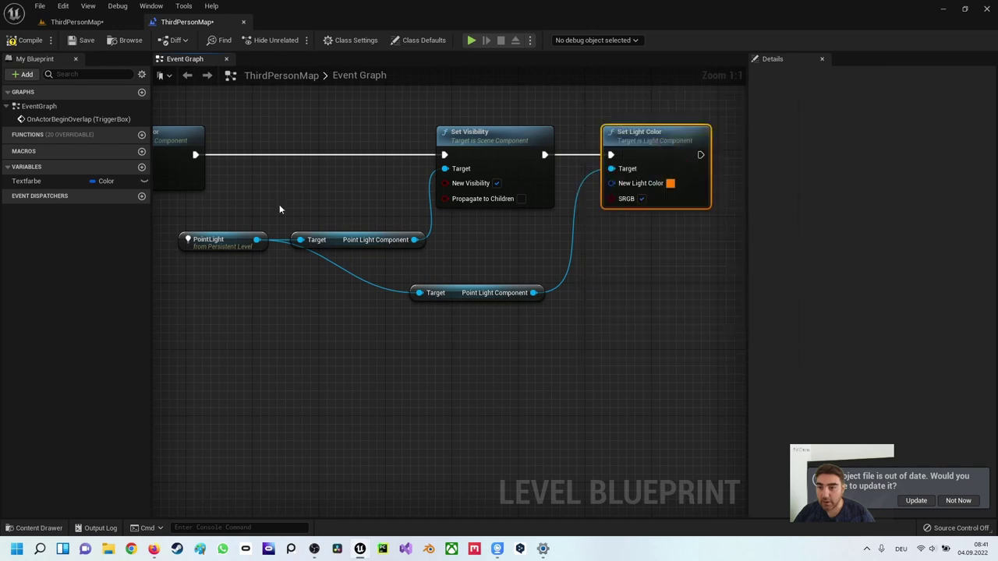
# Step: Play-test the level to see the Point Light glow orange, then stop
pyautogui.click(473, 39)
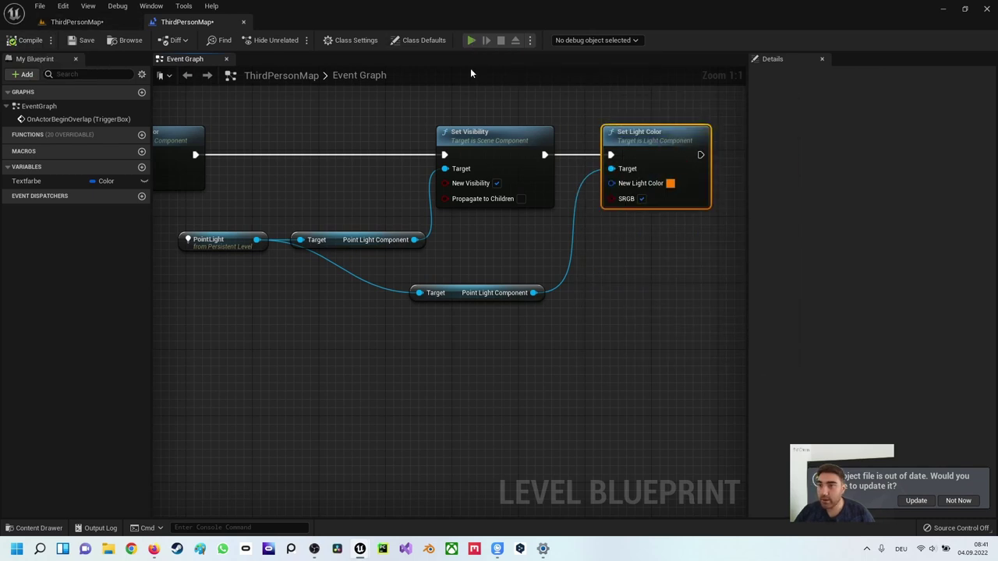
pyautogui.press('w')
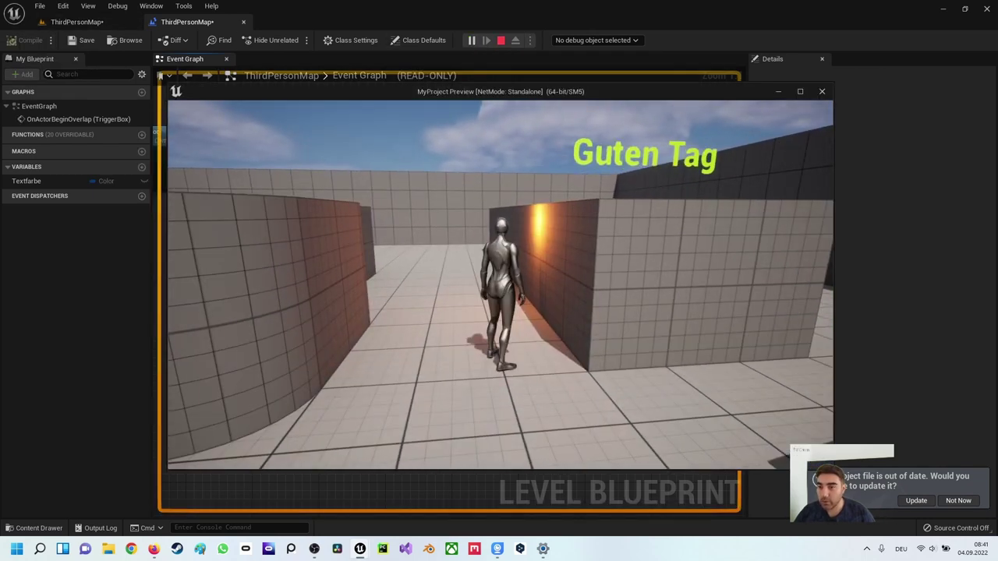
pyautogui.press('Escape')
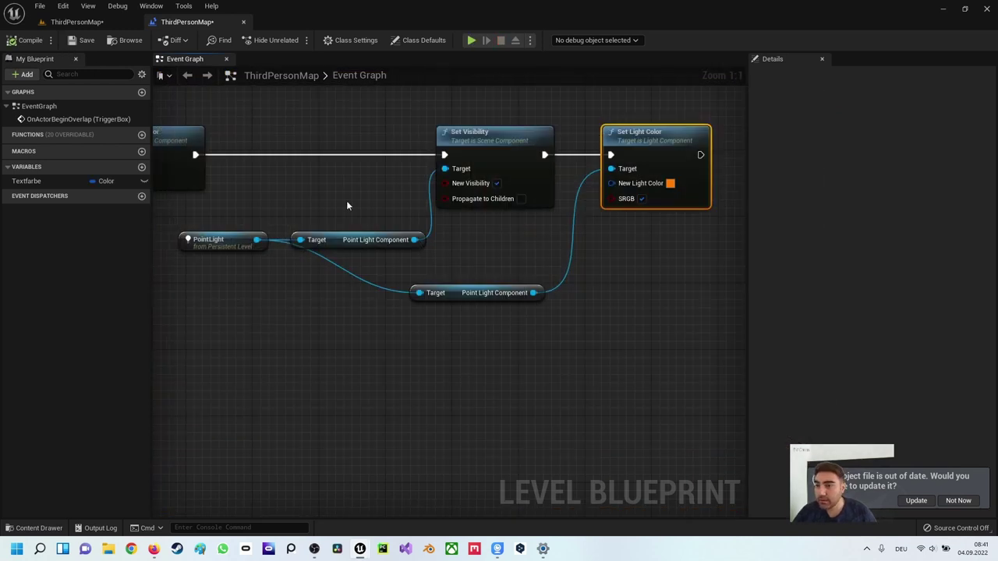
# Step: Review the whole event chain, selecting the TextRenderActor2 and PointLight references, then return to the level editor
pyautogui.scroll(-1, 403, 241)
pyautogui.scroll(-2, 298, 278)
pyautogui.moveTo(298, 277); pyautogui.dragTo(423, 269, button='right')
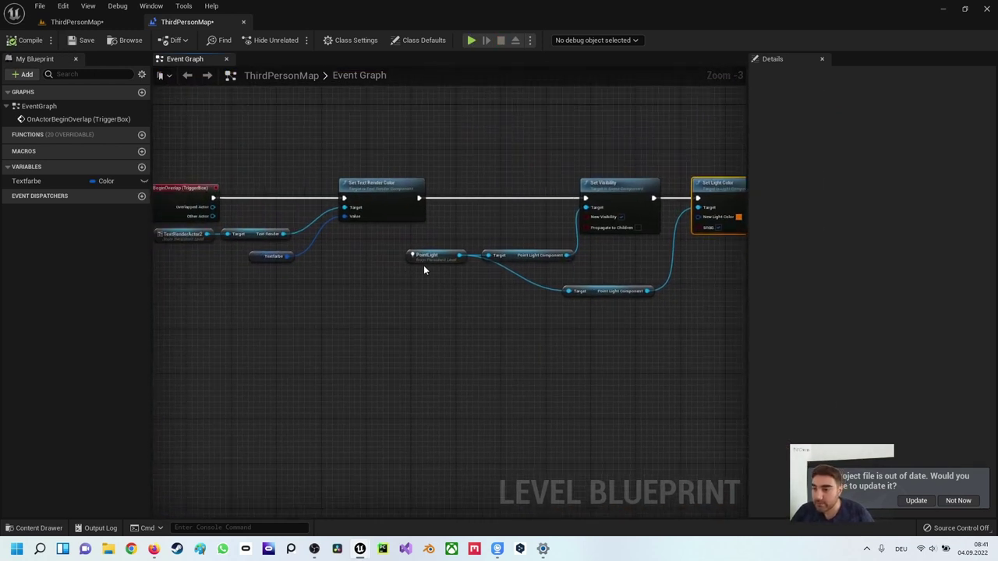
pyautogui.scroll(-1, 418, 276)
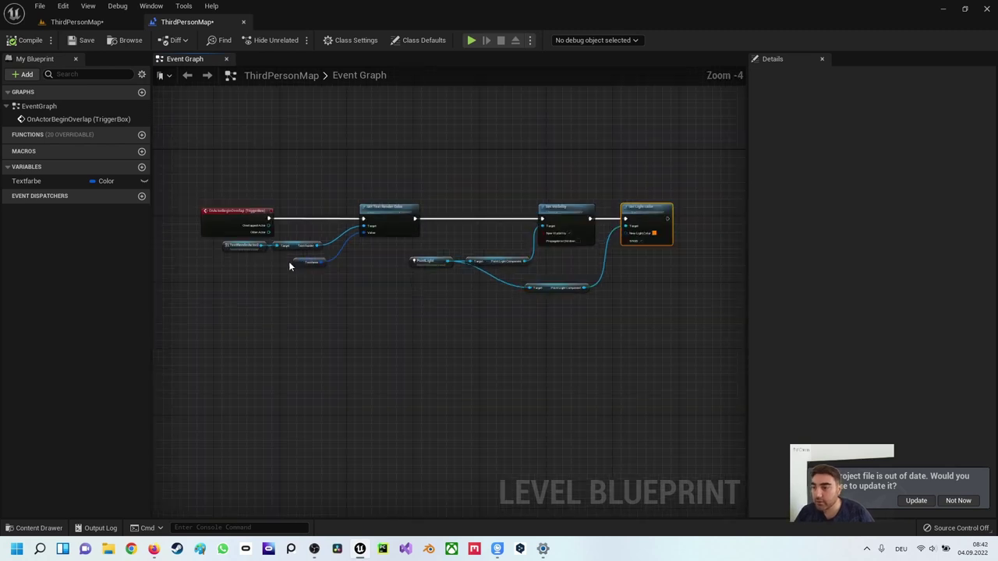
pyautogui.scroll(1, 285, 281)
pyautogui.scroll(1, 238, 268)
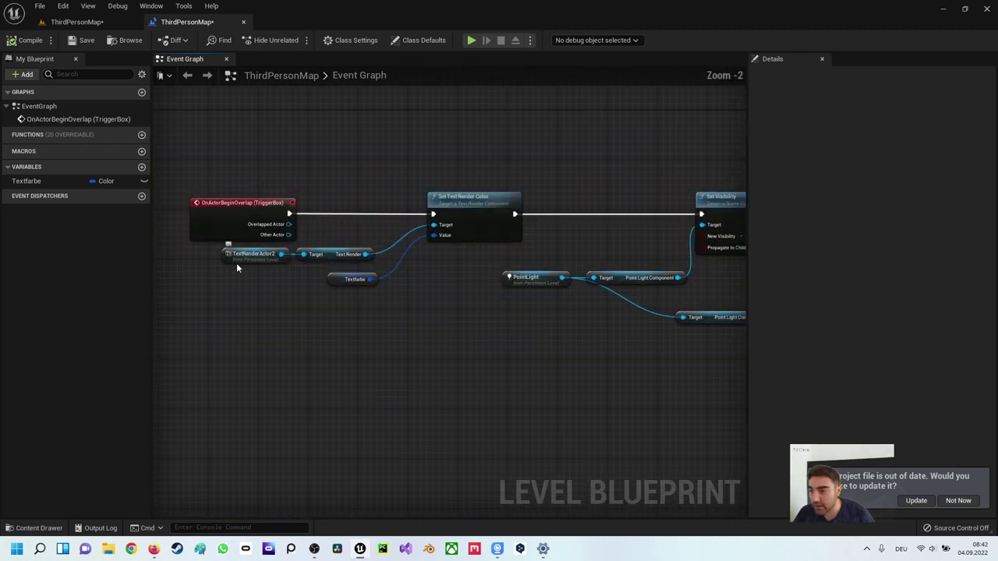
pyautogui.click(258, 256)
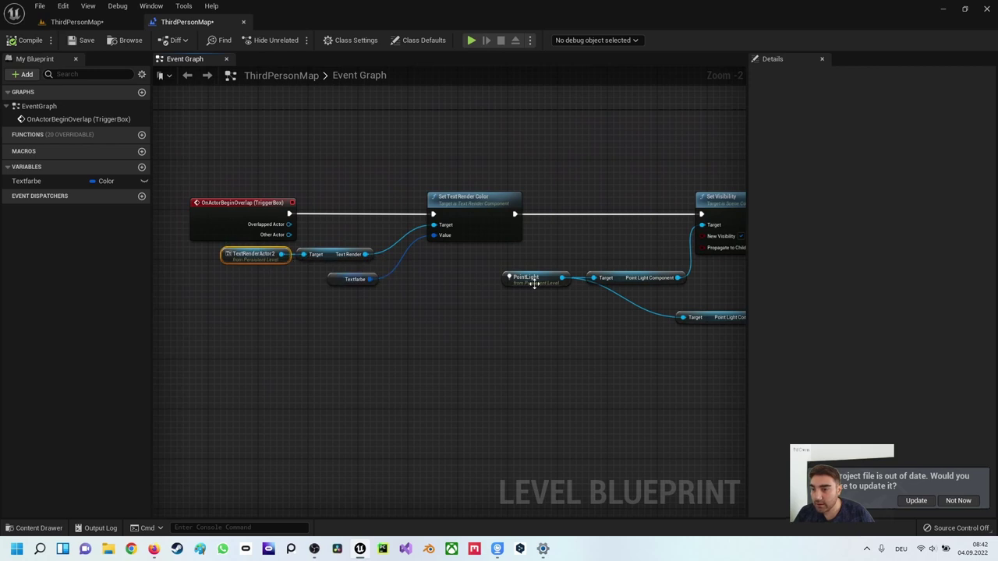
pyautogui.click(534, 284)
pyautogui.click(78, 22)
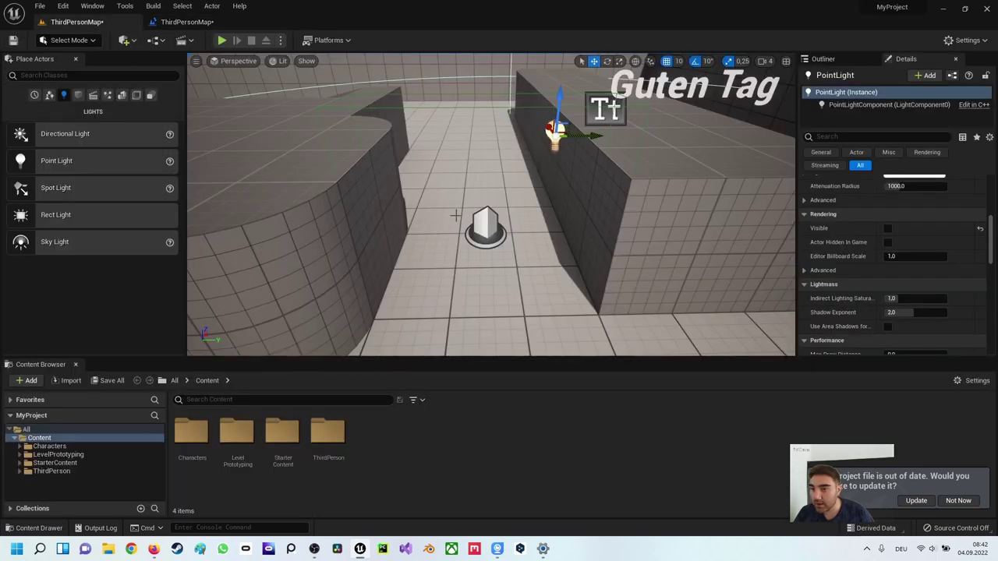
# Step: Select the Point Light and check its Rendering > Visible setting, then return to the Level Blueprint
pyautogui.click(485, 230)
pyautogui.click(554, 131)
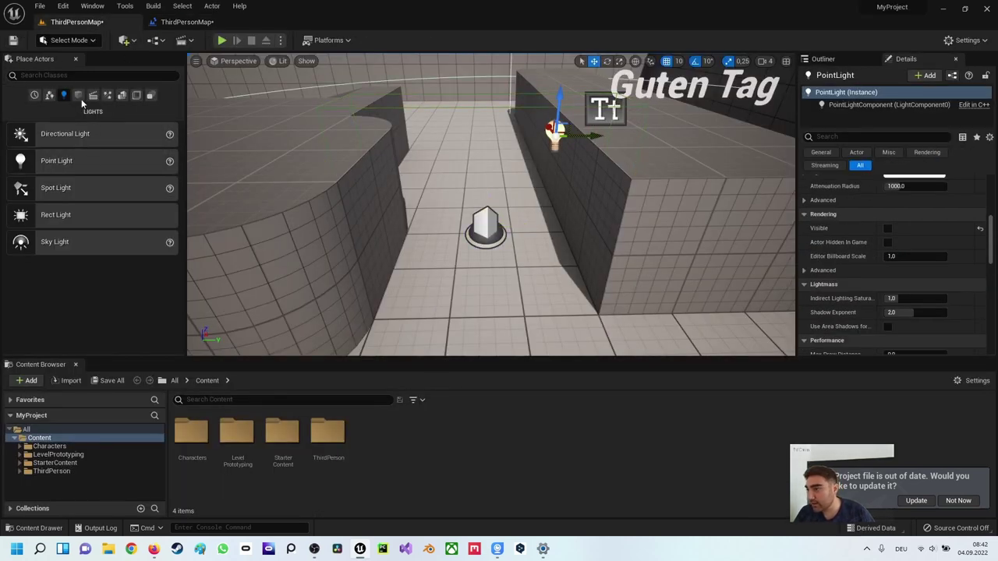
pyautogui.scroll(-1, 860, 179)
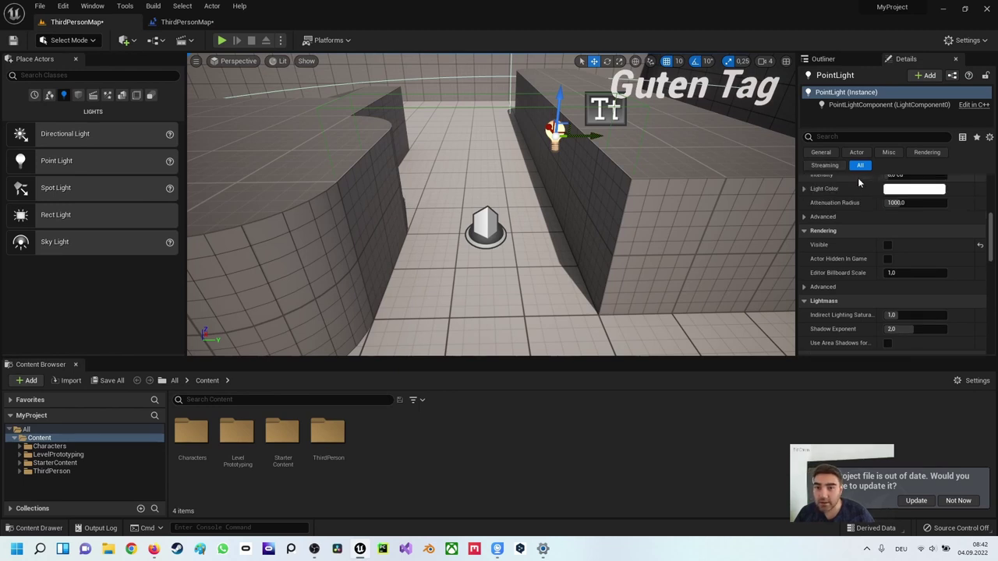
pyautogui.scroll(-2, 860, 178)
pyautogui.scroll(-2, 882, 244)
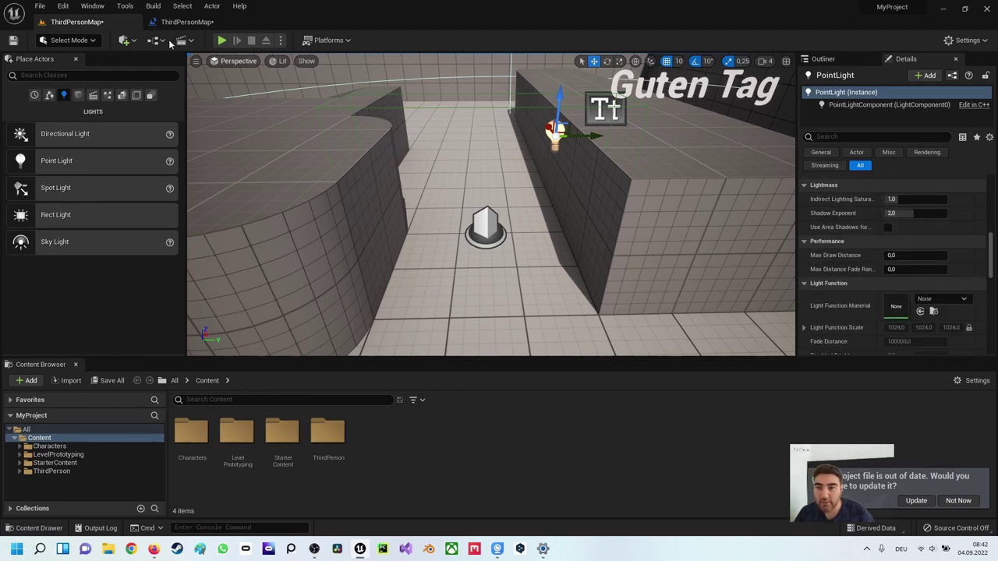
pyautogui.click(187, 21)
pyautogui.rightClick(409, 282)
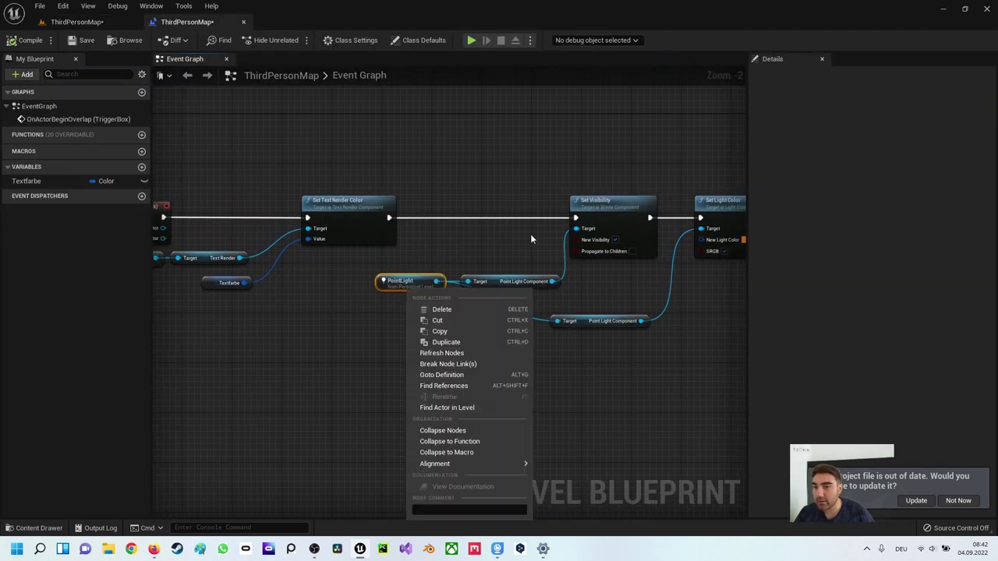
pyautogui.click(590, 206)
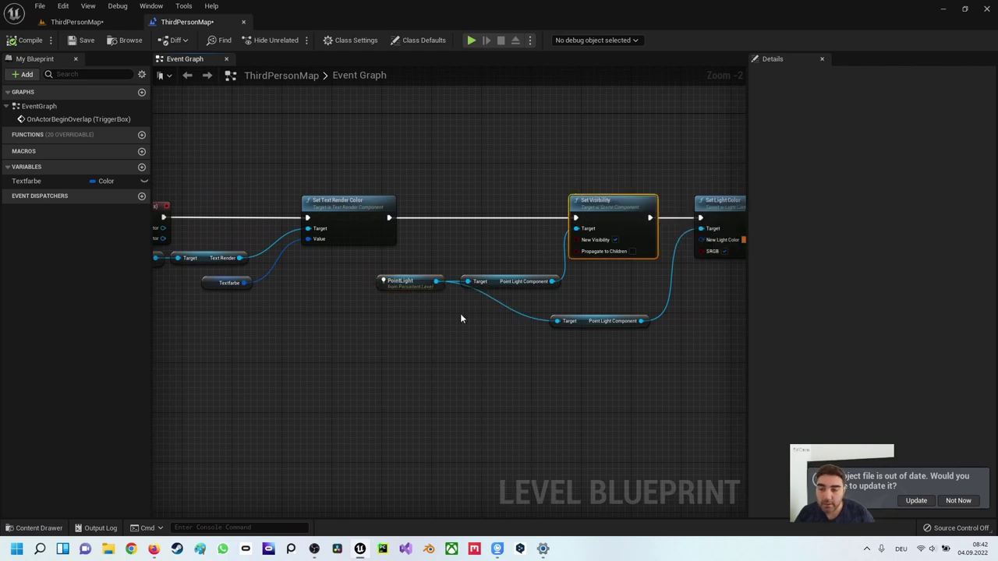
pyautogui.moveTo(531, 352); pyautogui.dragTo(406, 379, button='right')
pyautogui.rightClick(411, 173)
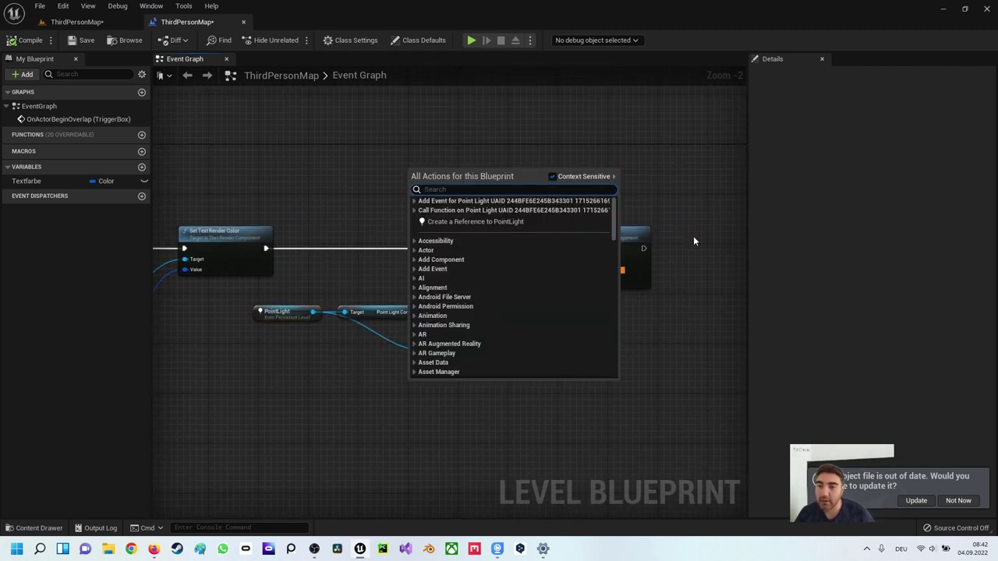
pyautogui.click(641, 236)
pyautogui.moveTo(322, 252); pyautogui.dragTo(571, 204, button='right')
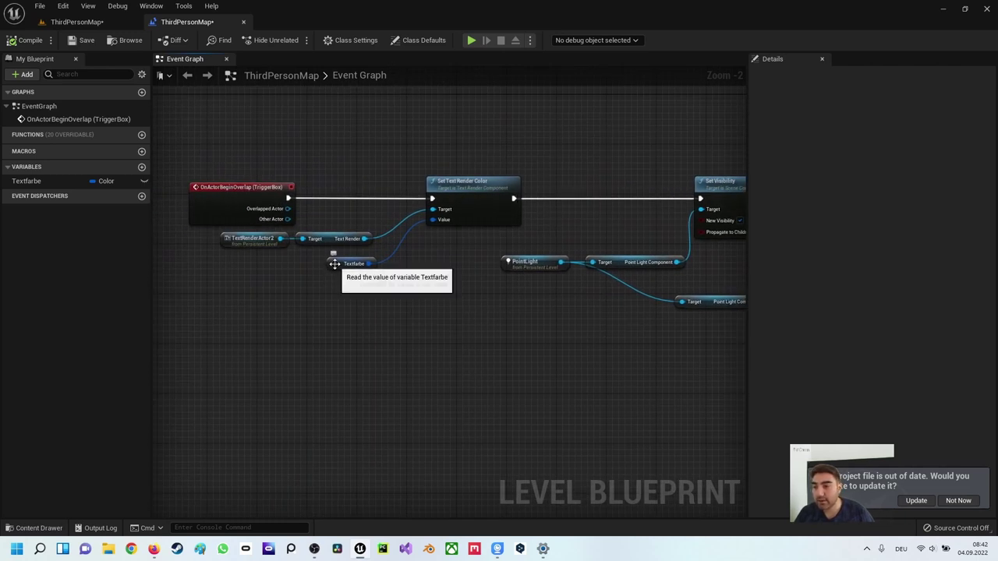
pyautogui.scroll(-2, 332, 293)
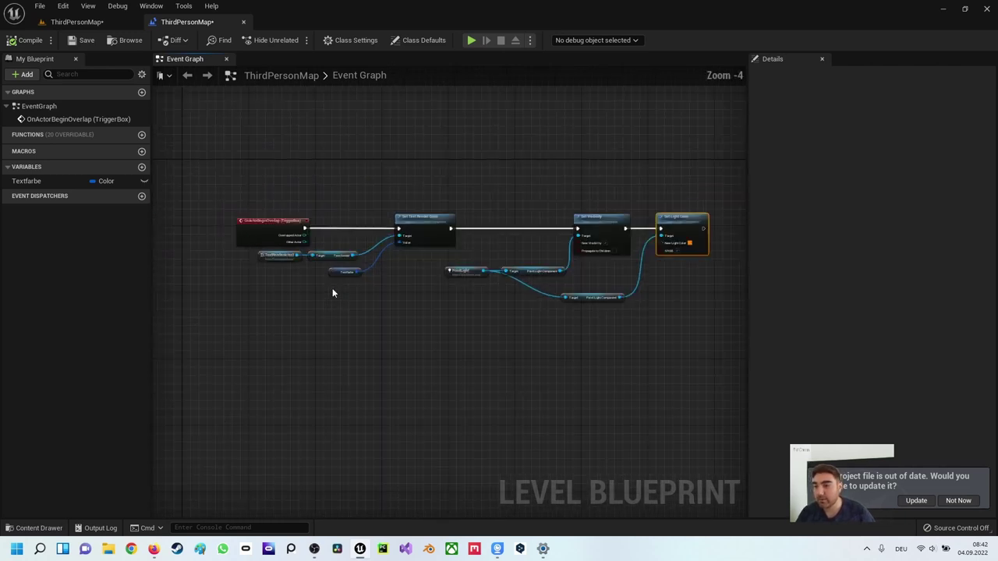